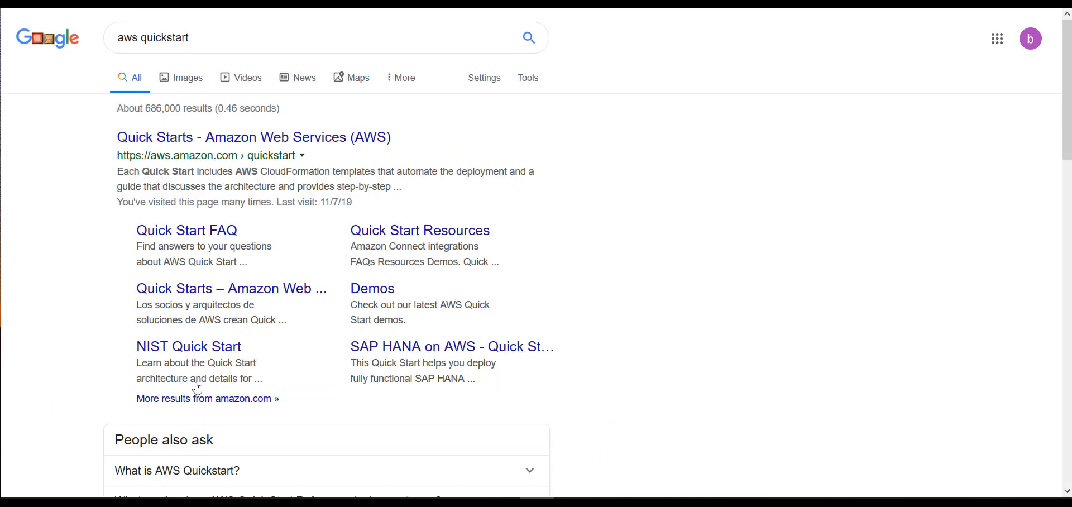
Search the AWS Quick Starts site for "atlassian" and open the Jira products Quick Start
{"action": "left_click", "coordinate": [217, 147]}
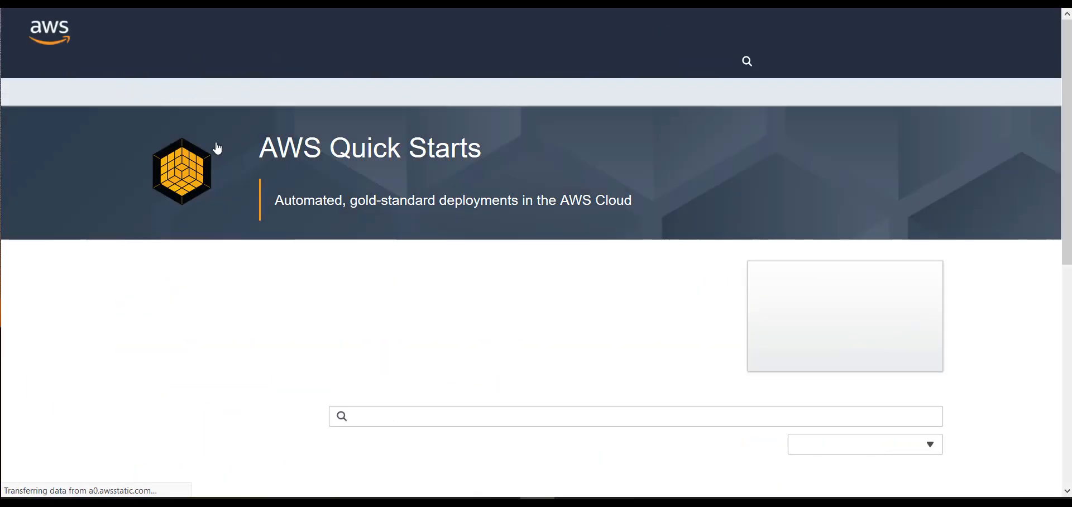
{"action": "scroll", "coordinate": [333, 301], "scroll_direction": "down", "scroll_amount": 3}
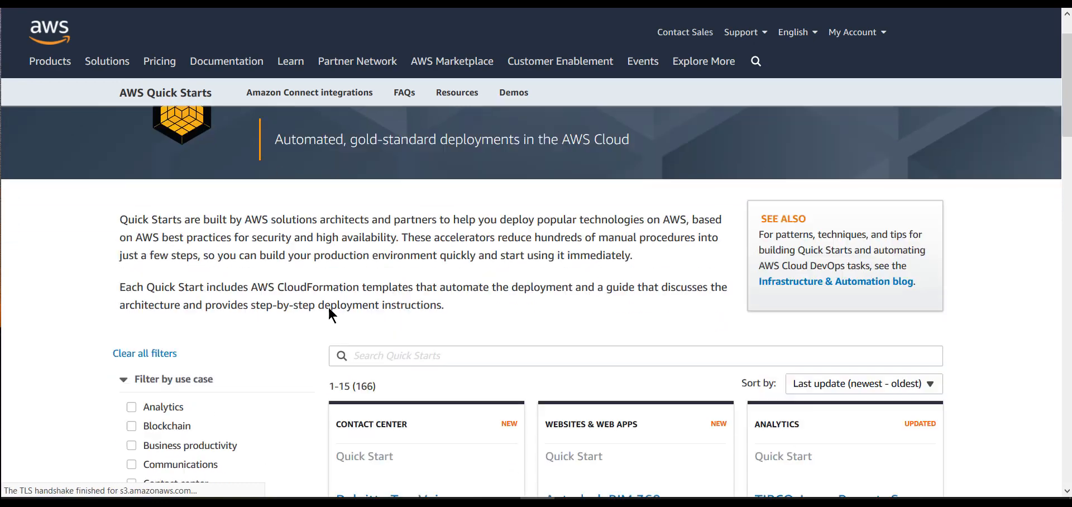
{"action": "left_click", "coordinate": [406, 268]}
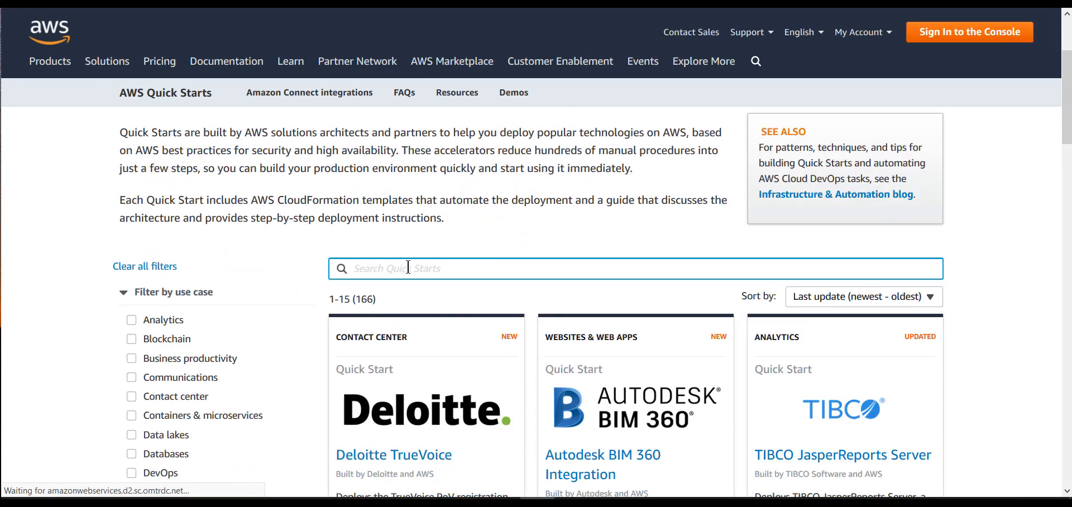
{"action": "type", "text": "atlas"}
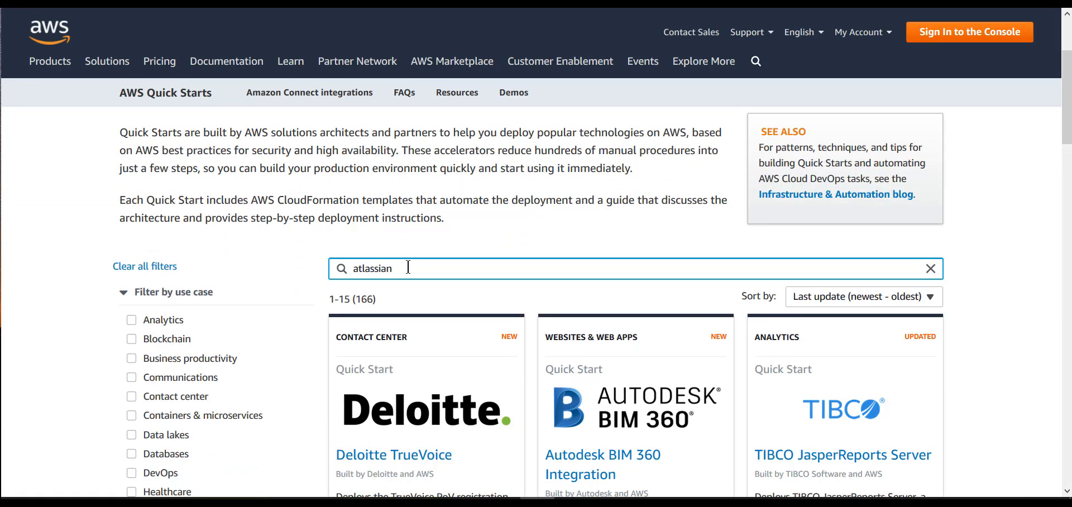
{"action": "type", "text": "sian"}
{"action": "scroll", "coordinate": [587, 302], "scroll_direction": "down", "scroll_amount": 3}
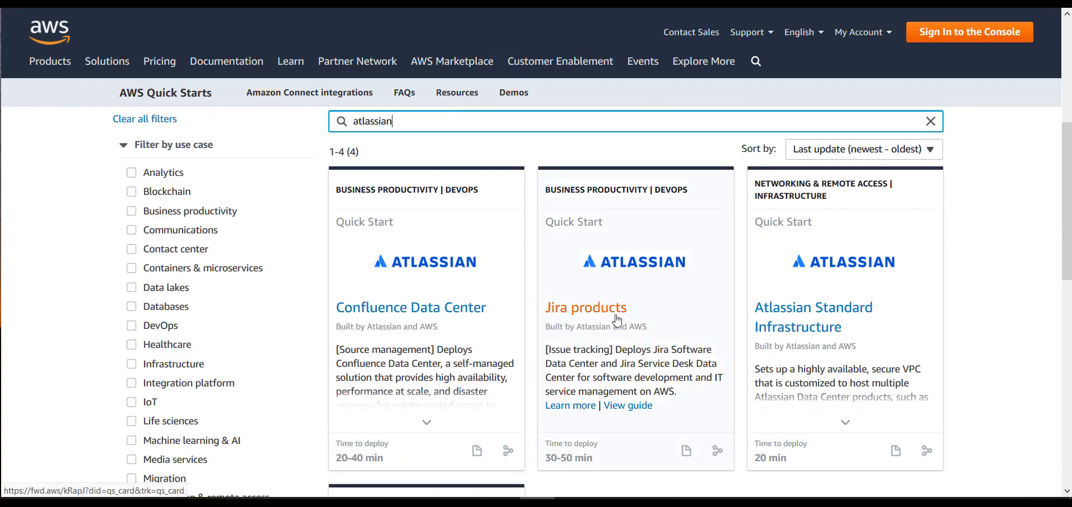
{"action": "left_click", "coordinate": [617, 319]}
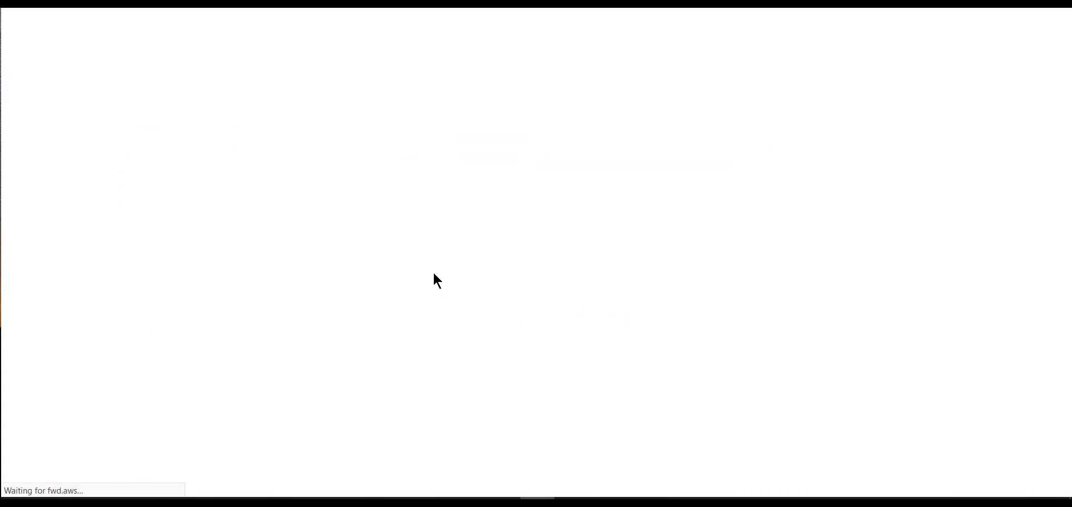
Launch the Jira Quick Start's deployment into a new ASI and continue with the supplied S3 template to the stack details
{"action": "scroll", "coordinate": [295, 273], "scroll_direction": "down", "scroll_amount": 5}
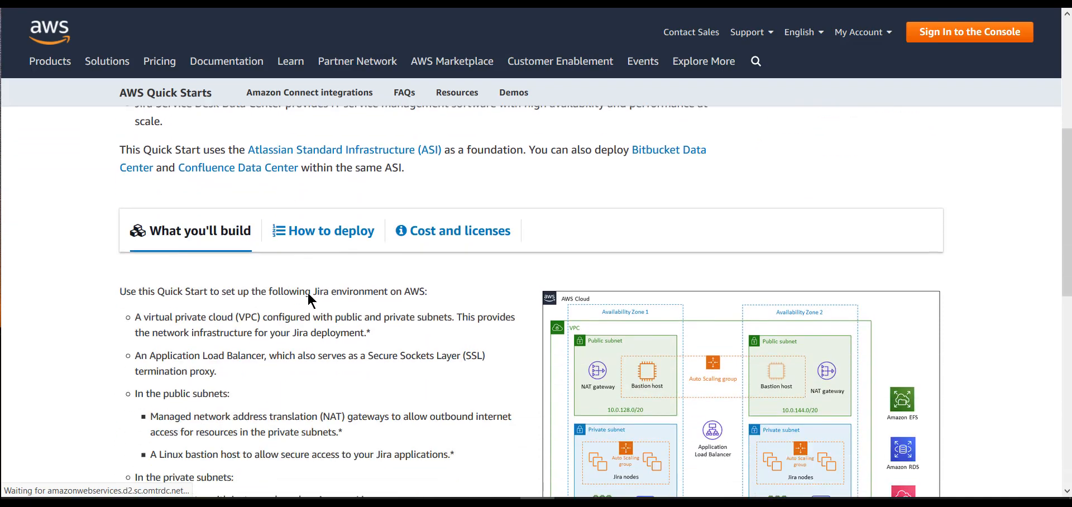
{"action": "left_click", "coordinate": [327, 232]}
{"action": "scroll", "coordinate": [251, 239], "scroll_direction": "down", "scroll_amount": 5}
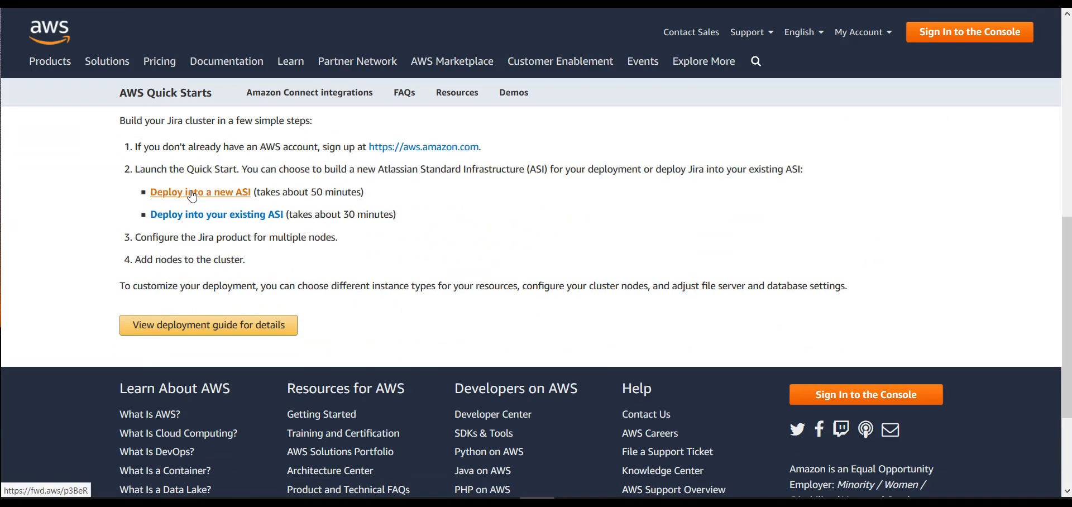
{"action": "left_click", "coordinate": [192, 193]}
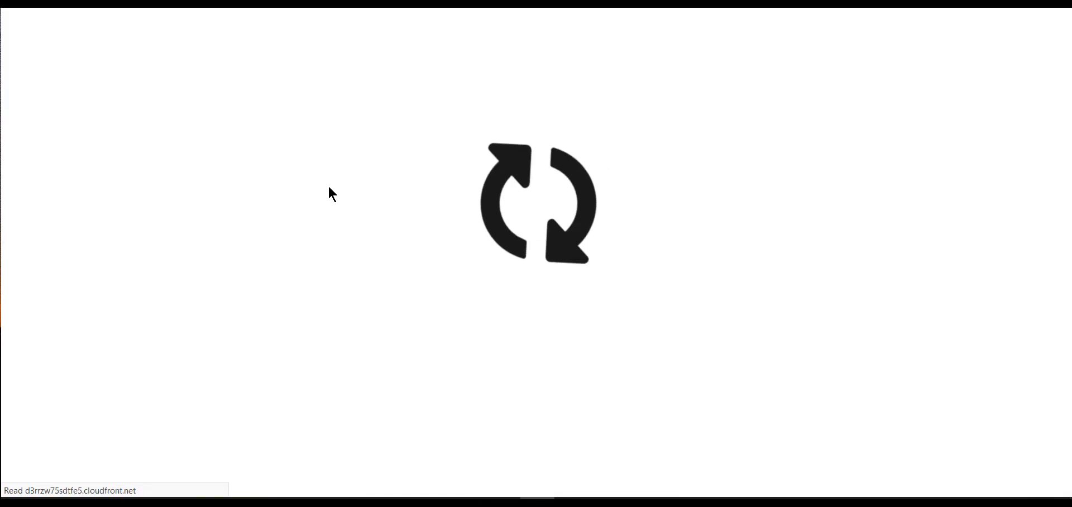
{"action": "scroll", "coordinate": [917, 418], "scroll_direction": "down", "scroll_amount": 2}
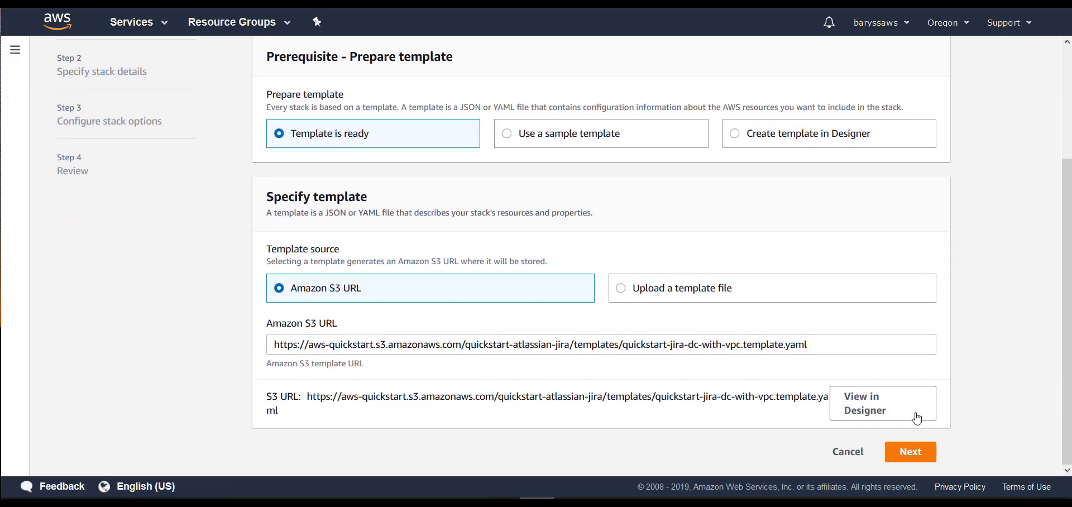
{"action": "left_click", "coordinate": [908, 452]}
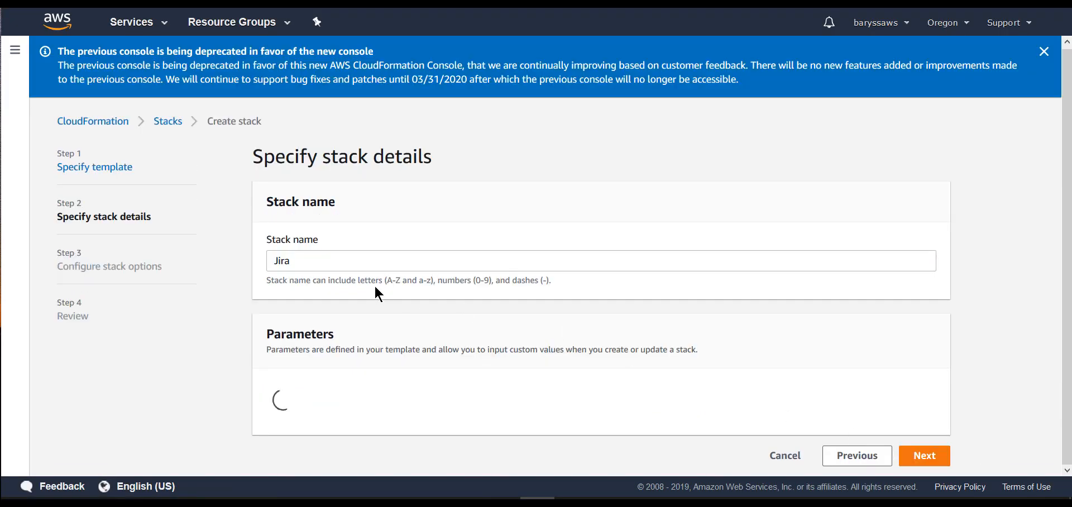
Review the Jira setup and cluster node parameters, including version, CloudWatch integration, instance type and node counts
{"action": "scroll", "coordinate": [371, 281], "scroll_direction": "down", "scroll_amount": 3}
{"action": "scroll", "coordinate": [357, 312], "scroll_direction": "down", "scroll_amount": 1}
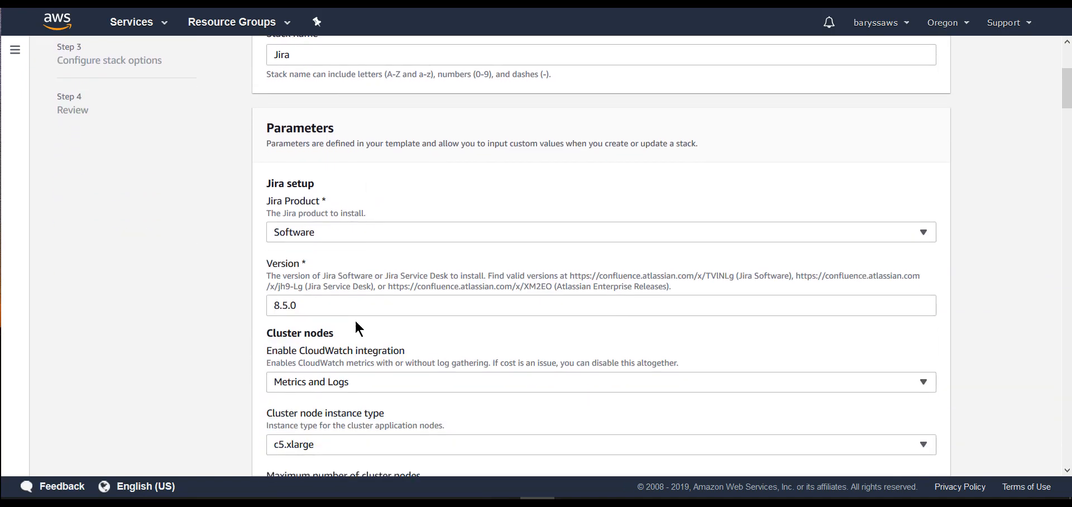
{"action": "left_click", "coordinate": [347, 291]}
{"action": "scroll", "coordinate": [351, 302], "scroll_direction": "down", "scroll_amount": 3}
{"action": "scroll", "coordinate": [350, 303], "scroll_direction": "down", "scroll_amount": 1}
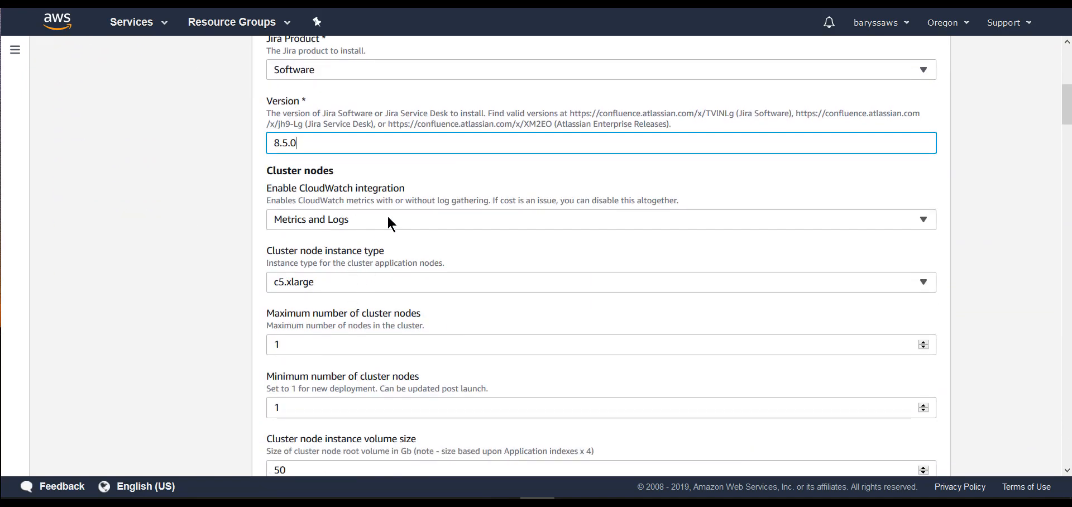
{"action": "left_click", "coordinate": [387, 219]}
{"action": "left_click", "coordinate": [370, 241]}
{"action": "scroll", "coordinate": [358, 290], "scroll_direction": "down", "scroll_amount": 3}
{"action": "scroll", "coordinate": [253, 311], "scroll_direction": "down", "scroll_amount": 5}
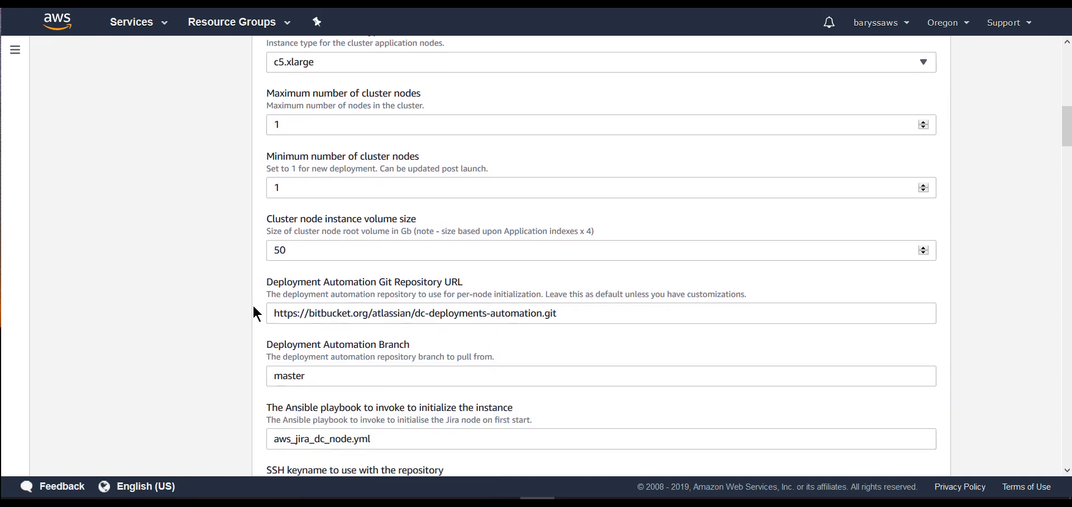
Set the SSH keyname to use with the repository to jiras
{"action": "left_click", "coordinate": [309, 353]}
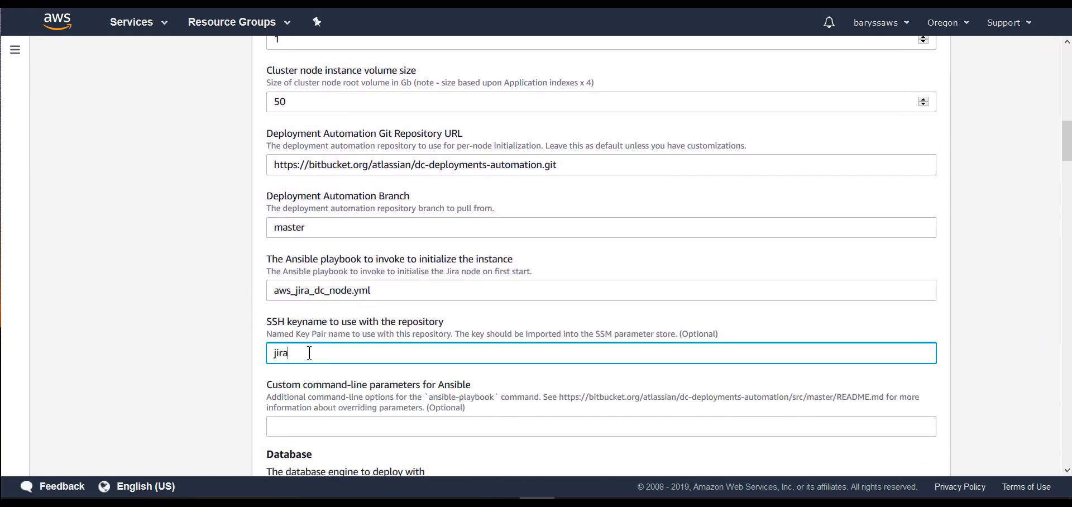
{"action": "scroll", "coordinate": [346, 313], "scroll_direction": "down", "scroll_amount": 3}
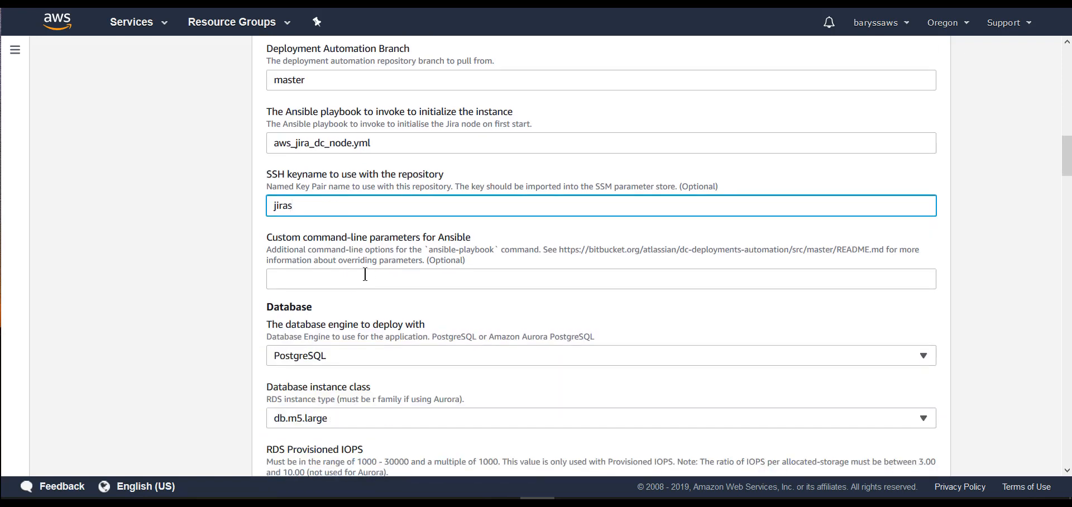
{"action": "left_click", "coordinate": [365, 269]}
Enter the master (admin) password and the application user database password in the database parameters
{"action": "scroll", "coordinate": [350, 266], "scroll_direction": "down", "scroll_amount": 2}
{"action": "scroll", "coordinate": [337, 283], "scroll_direction": "down", "scroll_amount": 2}
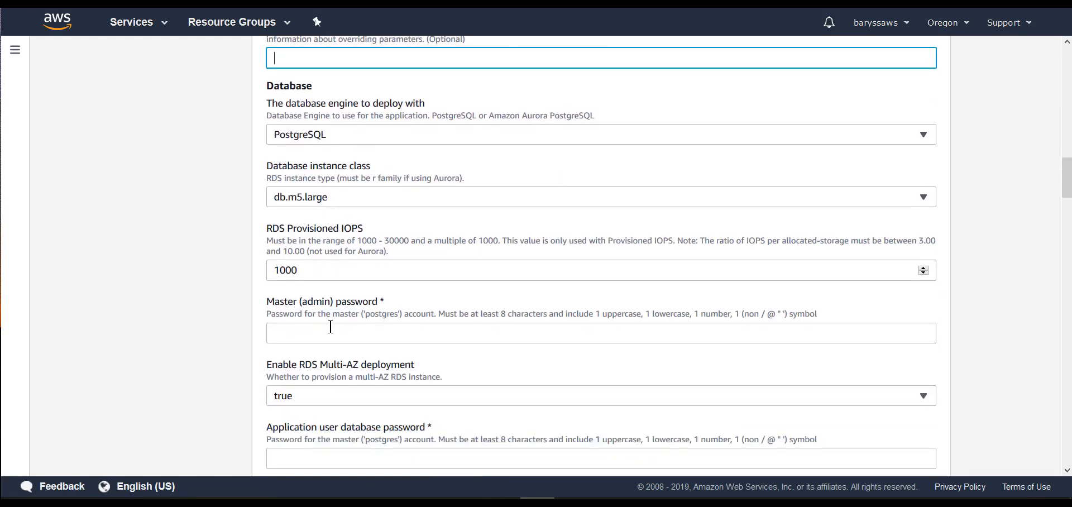
{"action": "left_click", "coordinate": [330, 329]}
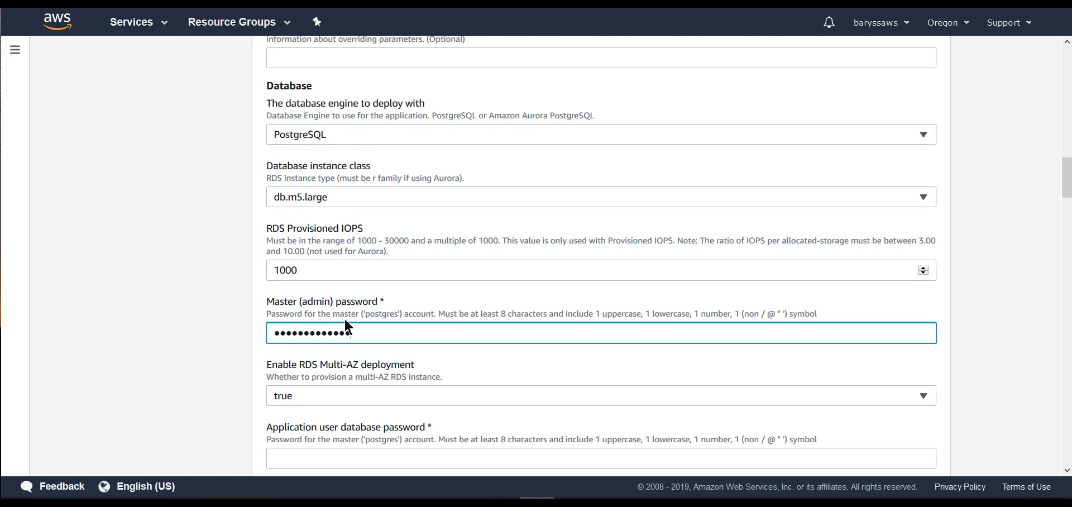
{"action": "scroll", "coordinate": [344, 318], "scroll_direction": "down", "scroll_amount": 4}
{"action": "left_click", "coordinate": [327, 239]}
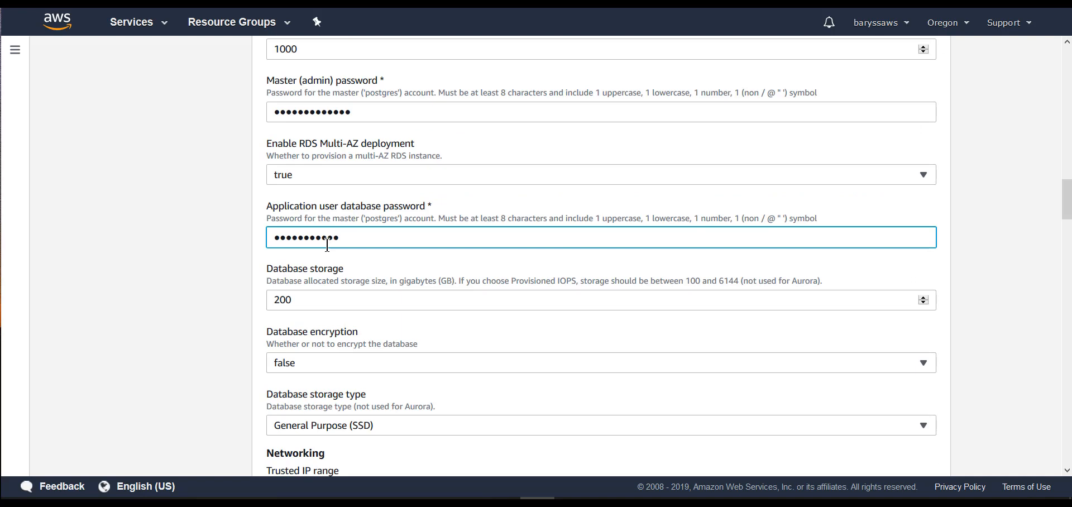
Set the trusted IP range to 0.0.0.0/0 and select us-west-2a and us-west-2b as the availability zones
{"action": "scroll", "coordinate": [328, 244], "scroll_direction": "down", "scroll_amount": 5}
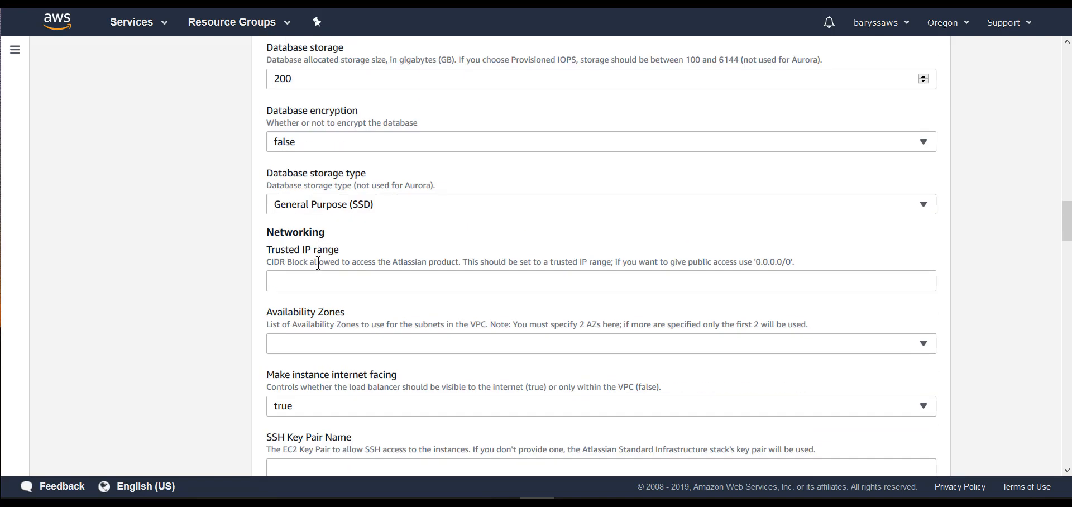
{"action": "left_click", "coordinate": [360, 212]}
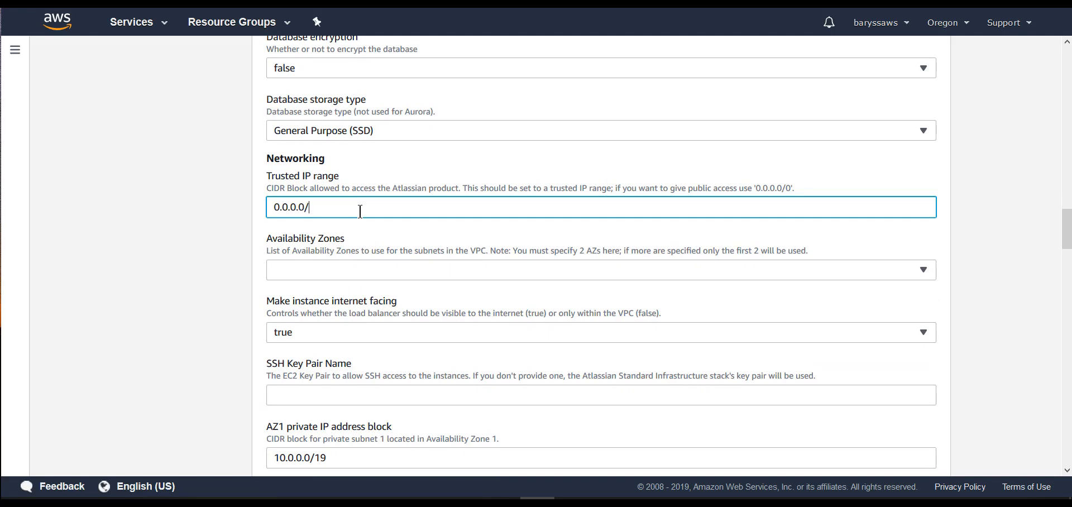
{"action": "scroll", "coordinate": [360, 212], "scroll_direction": "down", "scroll_amount": 1}
{"action": "left_click", "coordinate": [431, 196]}
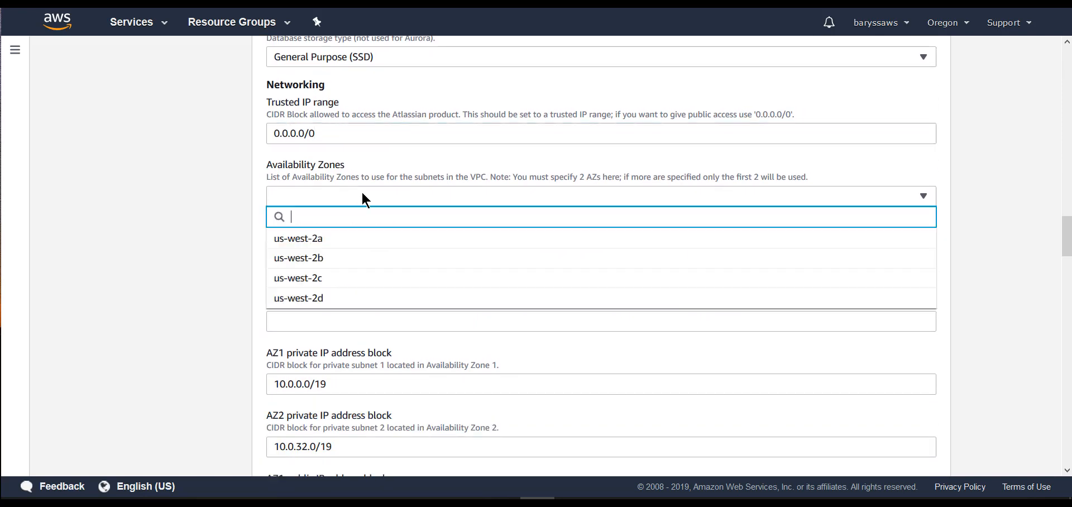
{"action": "left_click", "coordinate": [340, 241]}
{"action": "left_click", "coordinate": [319, 260]}
{"action": "left_click", "coordinate": [206, 257]}
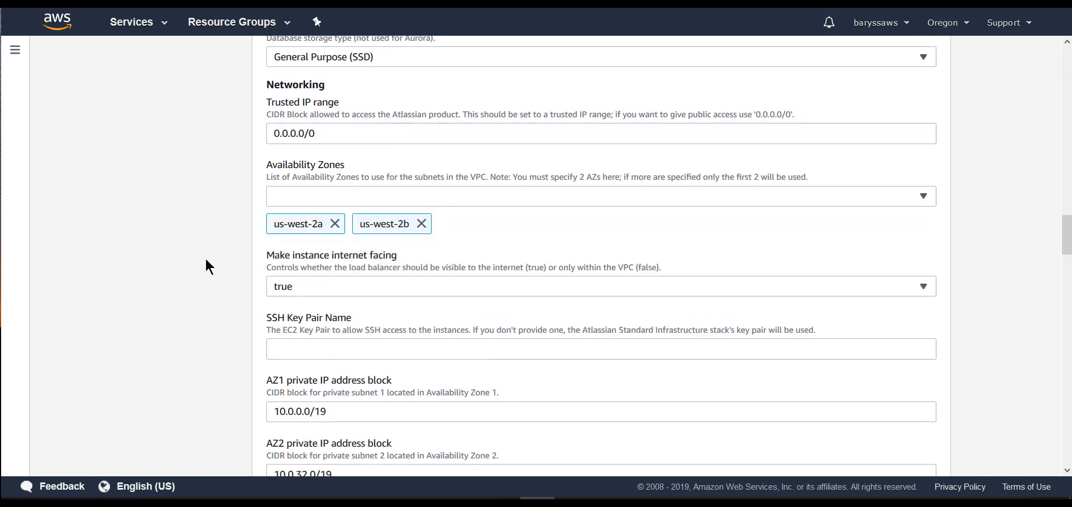
Clear the SSH keyname entered for the deployment repository in the cluster node parameters
{"action": "scroll", "coordinate": [205, 257], "scroll_direction": "down", "scroll_amount": 2}
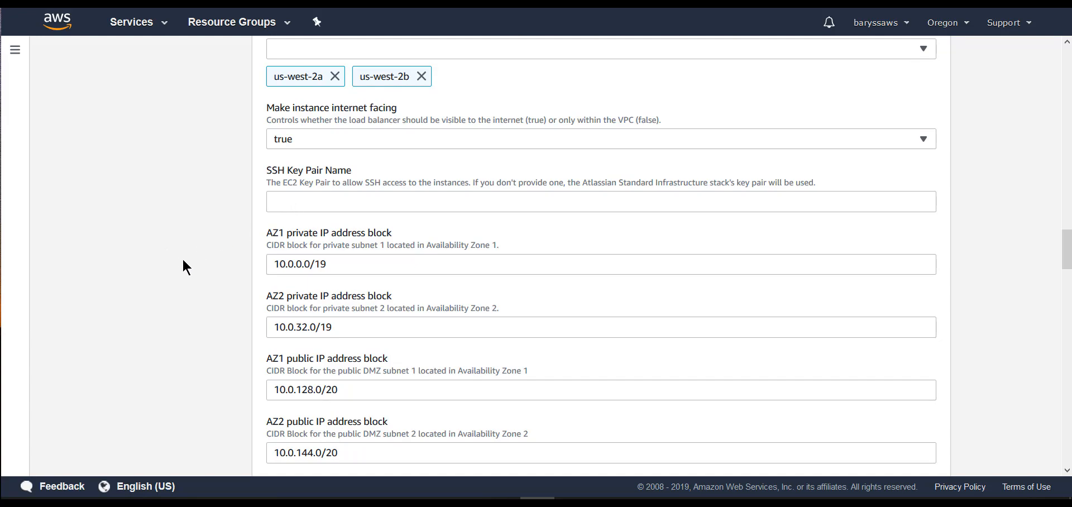
{"action": "scroll", "coordinate": [182, 263], "scroll_direction": "up", "scroll_amount": 7}
{"action": "scroll", "coordinate": [186, 262], "scroll_direction": "up", "scroll_amount": 5}
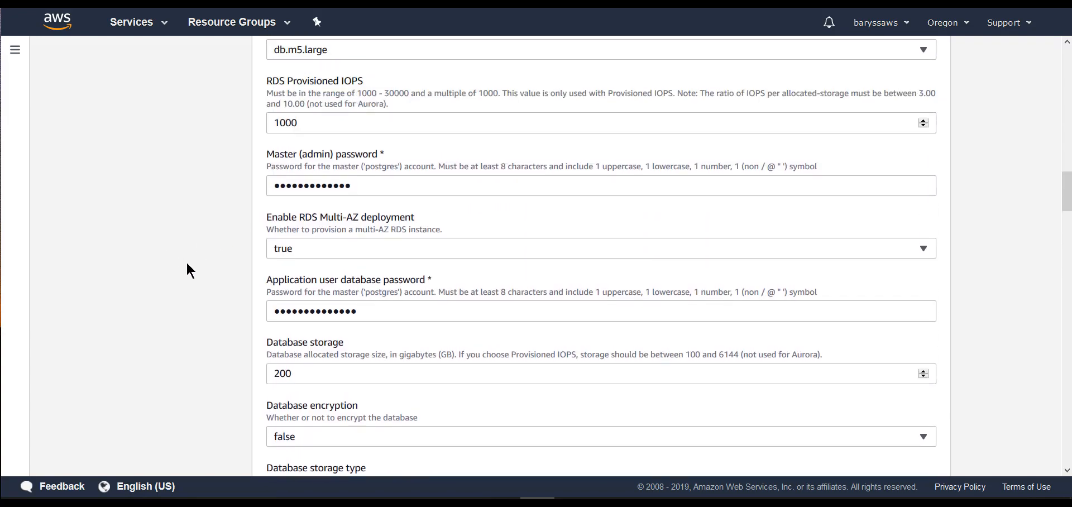
{"action": "scroll", "coordinate": [212, 272], "scroll_direction": "up", "scroll_amount": 1}
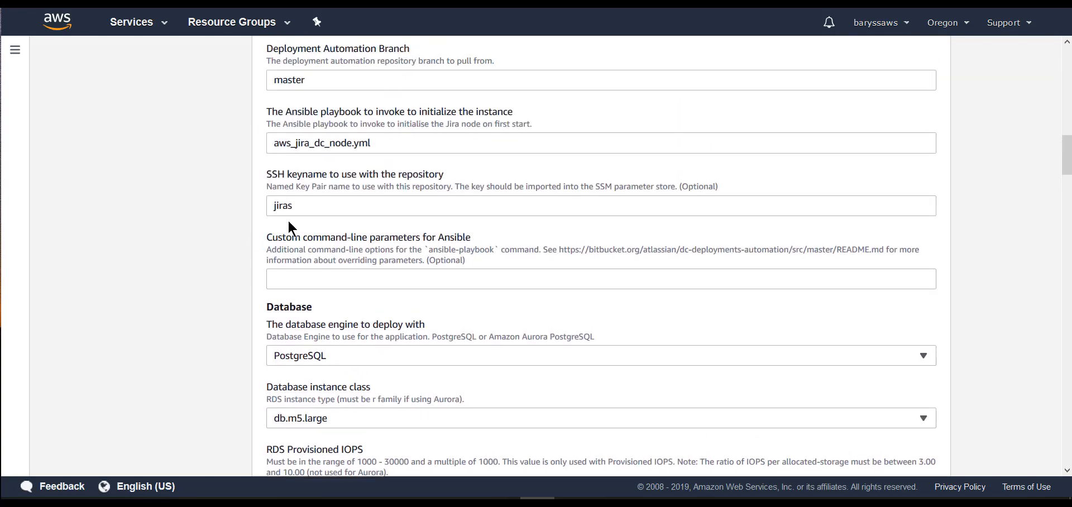
{"action": "left_click_drag", "start_coordinate": [315, 208], "coordinate": [247, 208]}
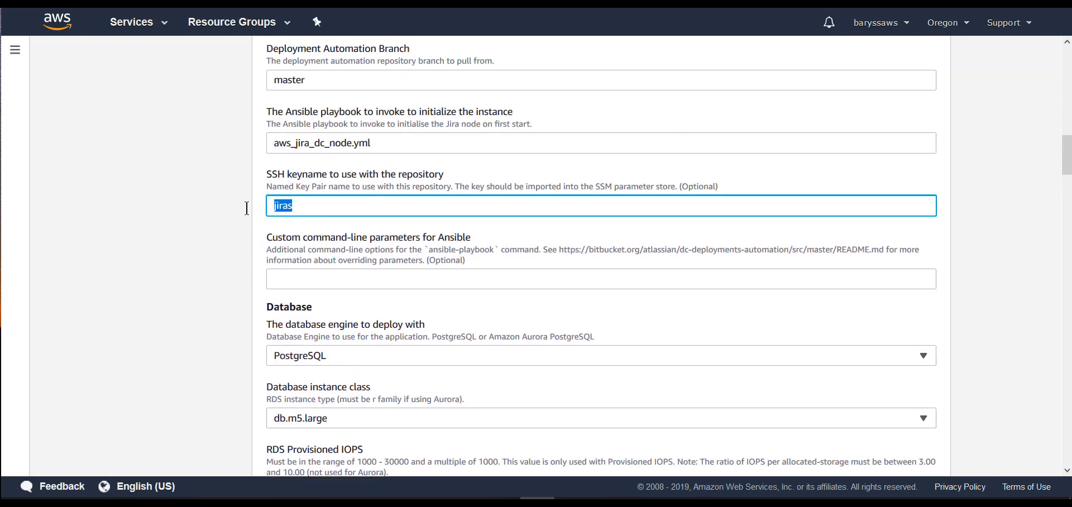
{"action": "key", "text": "BackSpace"}
Open the SSH Key Pair Name field in the networking parameters for entry
{"action": "scroll", "coordinate": [276, 190], "scroll_direction": "down", "scroll_amount": 20}
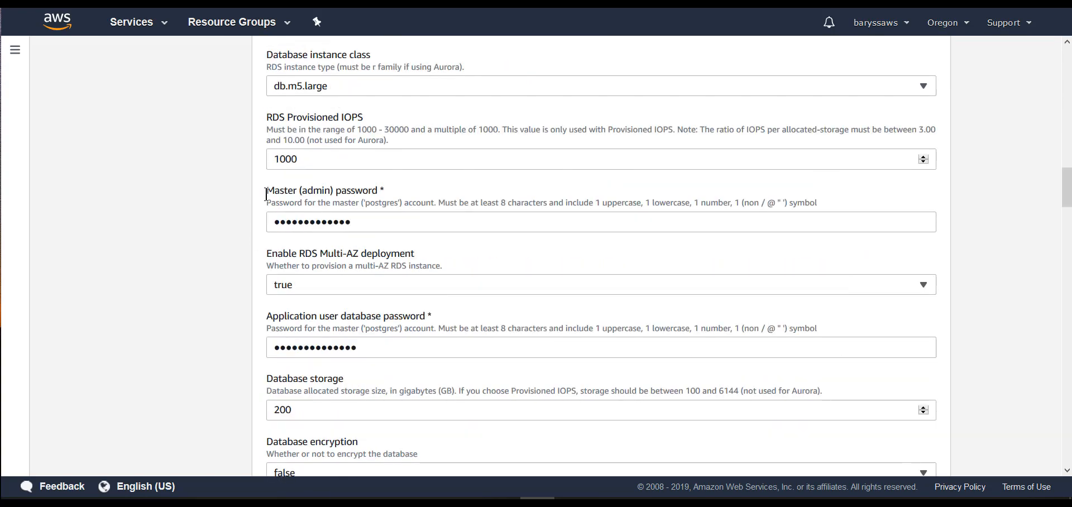
{"action": "scroll", "coordinate": [283, 237], "scroll_direction": "down", "scroll_amount": 6}
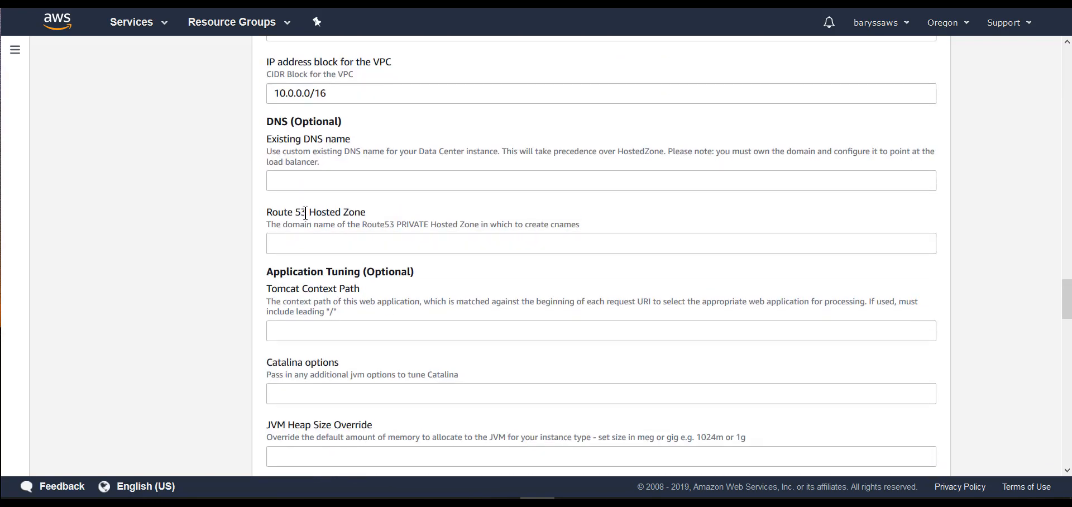
{"action": "scroll", "coordinate": [307, 203], "scroll_direction": "up", "scroll_amount": 4}
{"action": "scroll", "coordinate": [308, 189], "scroll_direction": "up", "scroll_amount": 5}
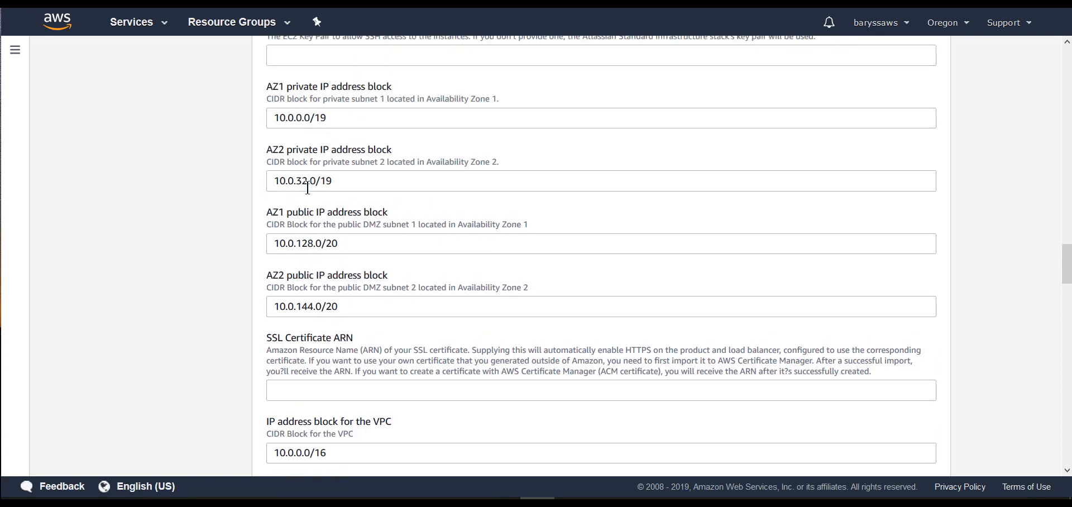
{"action": "left_click", "coordinate": [305, 202]}
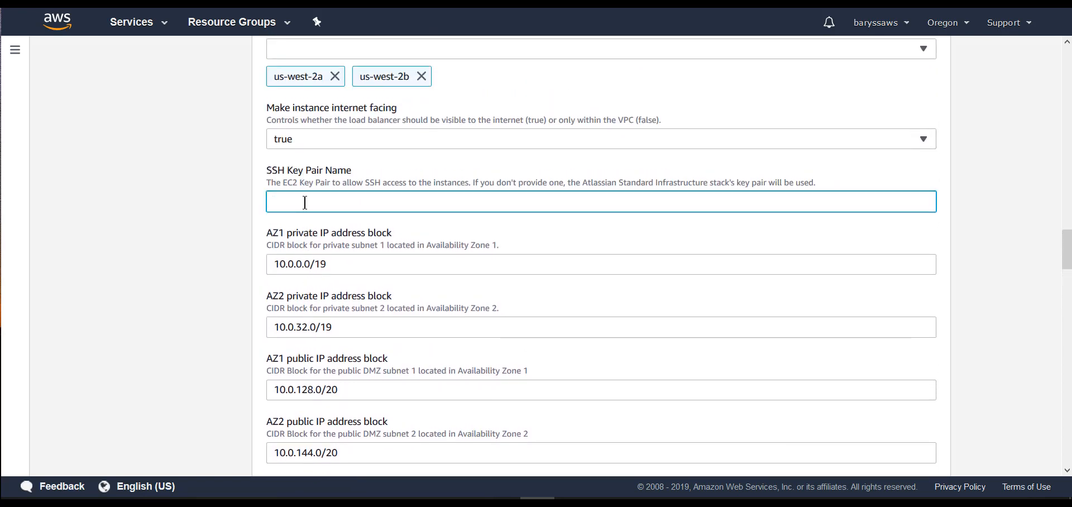
Review the remaining SSL, DNS, application tuning and Quick Start configuration parameters down to the end of the form
{"action": "scroll", "coordinate": [288, 193], "scroll_direction": "down", "scroll_amount": 8}
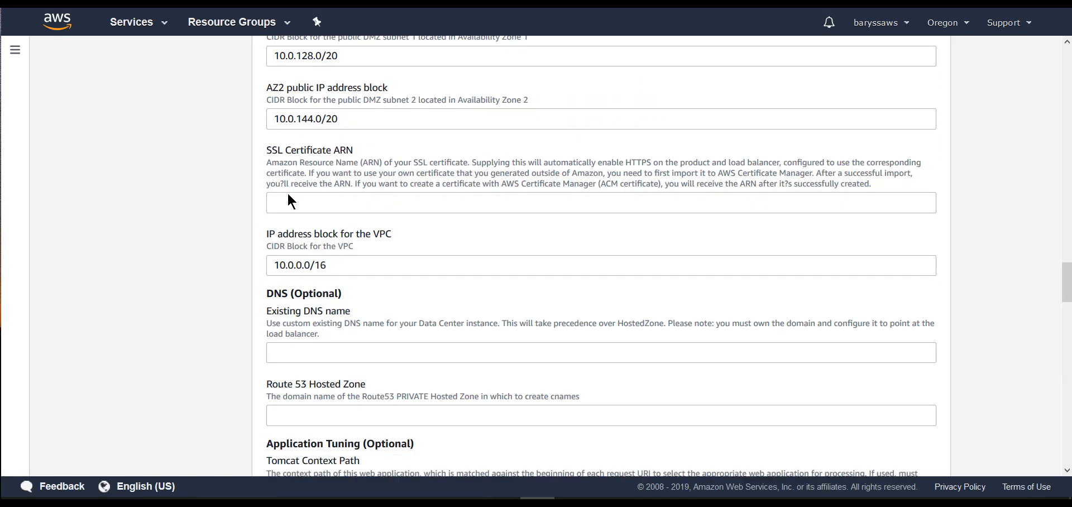
{"action": "scroll", "coordinate": [307, 201], "scroll_direction": "down", "scroll_amount": 11}
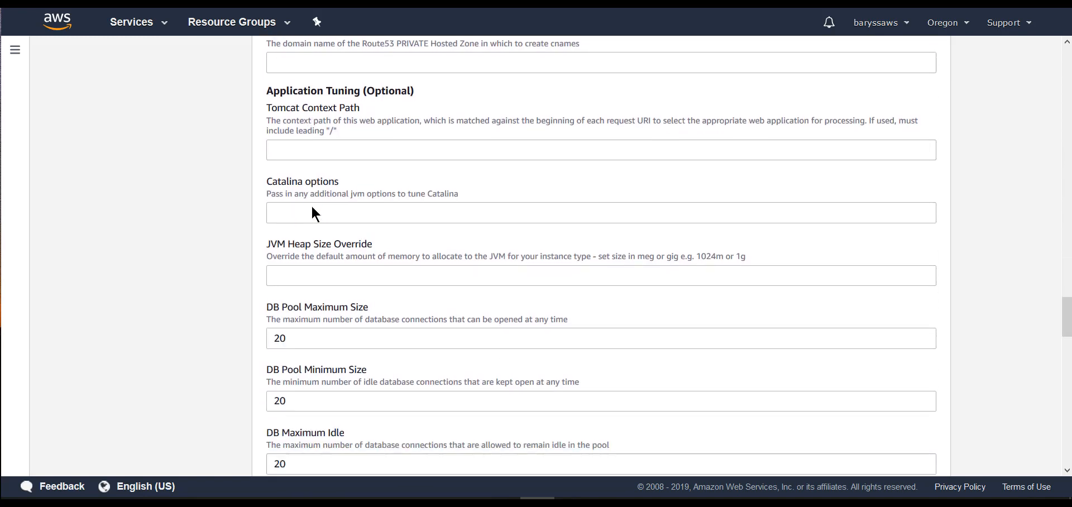
{"action": "scroll", "coordinate": [316, 210], "scroll_direction": "down", "scroll_amount": 10}
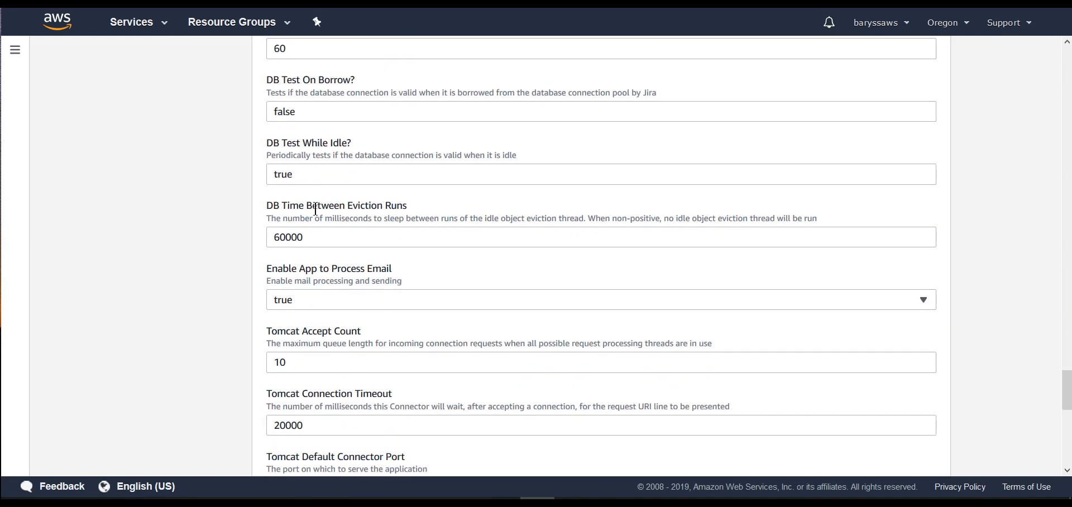
{"action": "scroll", "coordinate": [316, 210], "scroll_direction": "down", "scroll_amount": 5}
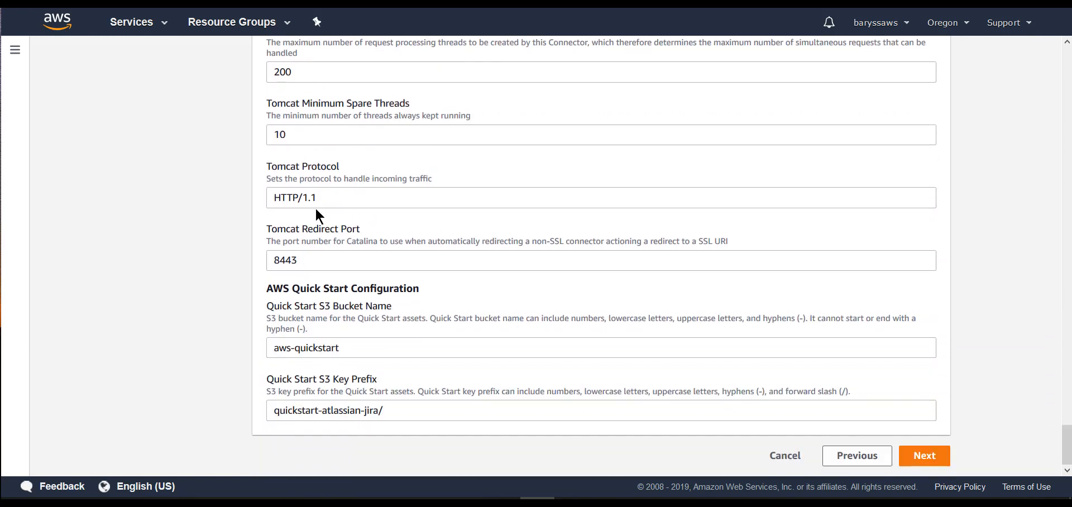
Proceed to the stack options and expand the stack policy and rollback configuration sections
{"action": "left_click", "coordinate": [907, 455]}
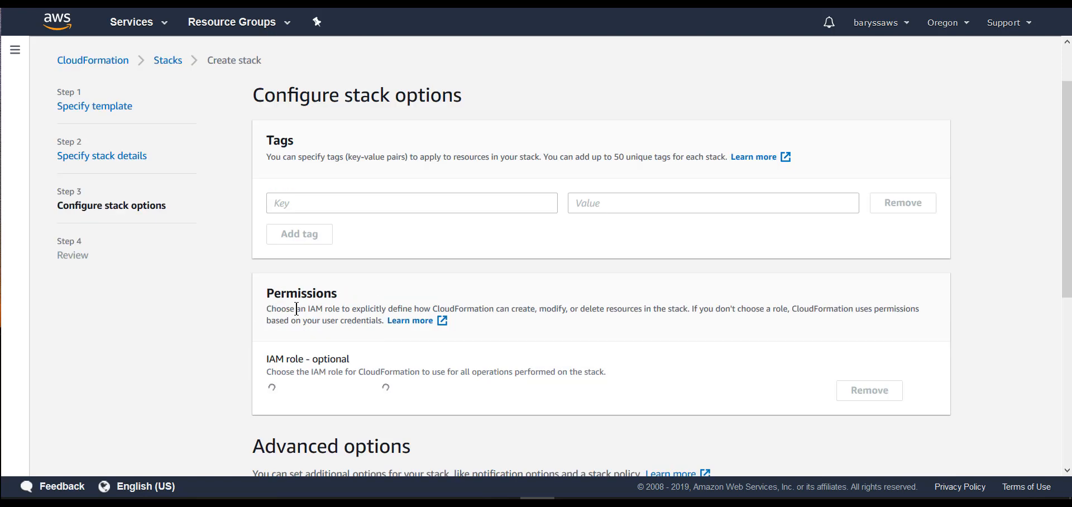
{"action": "scroll", "coordinate": [276, 257], "scroll_direction": "down", "scroll_amount": 5}
{"action": "scroll", "coordinate": [290, 241], "scroll_direction": "down", "scroll_amount": 1}
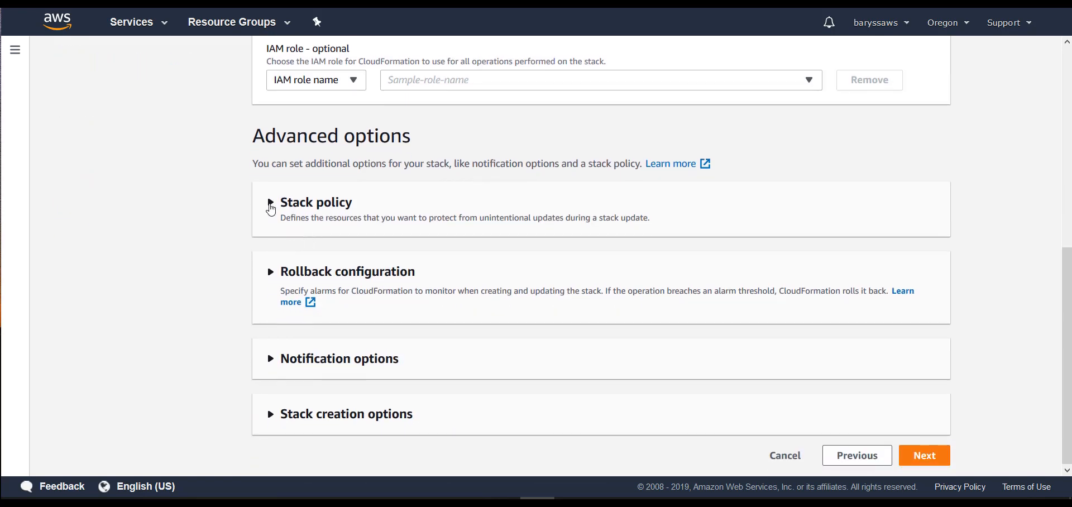
{"action": "left_click", "coordinate": [270, 205]}
{"action": "scroll", "coordinate": [270, 285], "scroll_direction": "down", "scroll_amount": 1}
{"action": "scroll", "coordinate": [274, 302], "scroll_direction": "down", "scroll_amount": 1}
{"action": "left_click", "coordinate": [269, 276]}
{"action": "scroll", "coordinate": [271, 279], "scroll_direction": "down", "scroll_amount": 4}
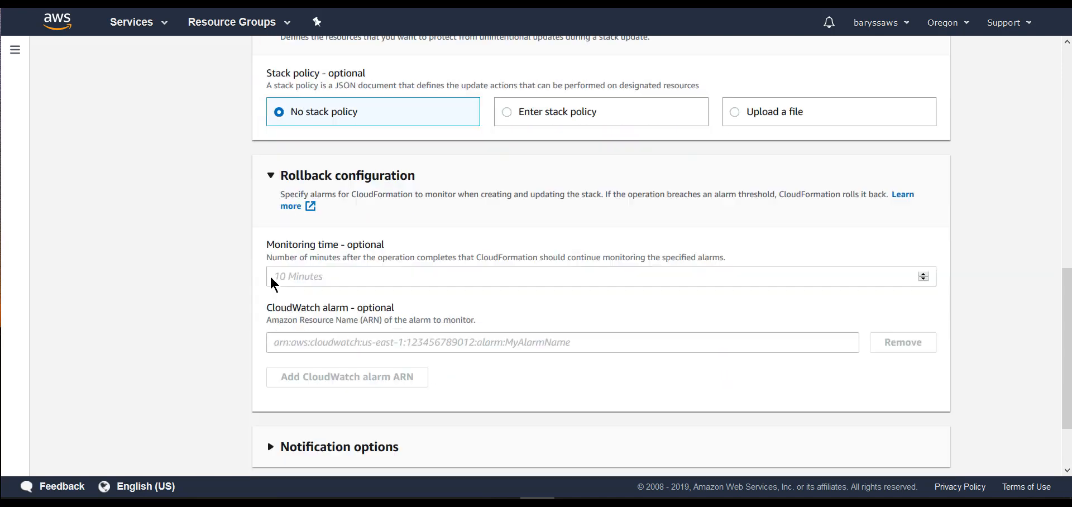
Expand the notification and stack creation options, keep their defaults and proceed to the stack review
{"action": "left_click", "coordinate": [268, 358]}
{"action": "scroll", "coordinate": [270, 344], "scroll_direction": "down", "scroll_amount": 2}
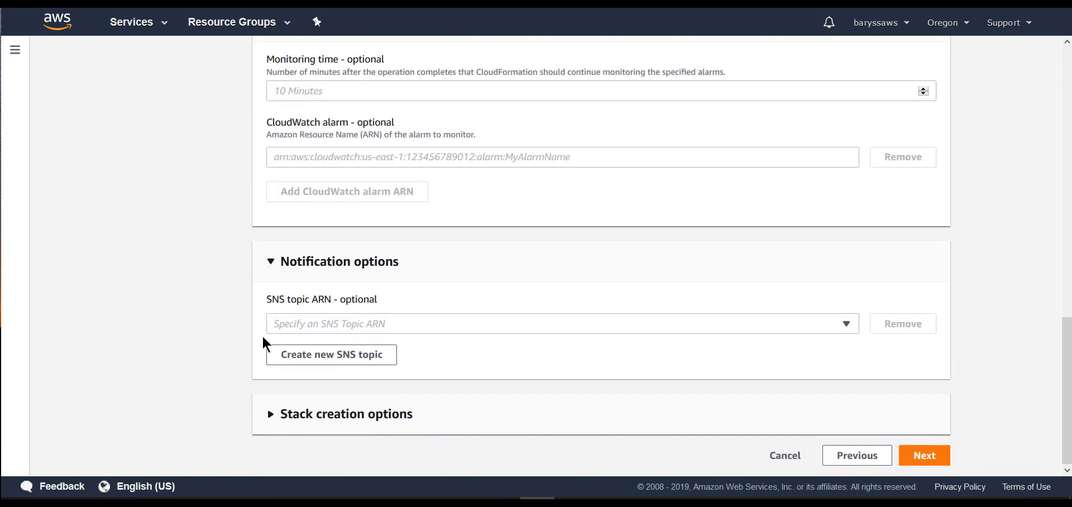
{"action": "left_click", "coordinate": [269, 414]}
{"action": "scroll", "coordinate": [335, 313], "scroll_direction": "down", "scroll_amount": 1}
{"action": "scroll", "coordinate": [351, 284], "scroll_direction": "down", "scroll_amount": 3}
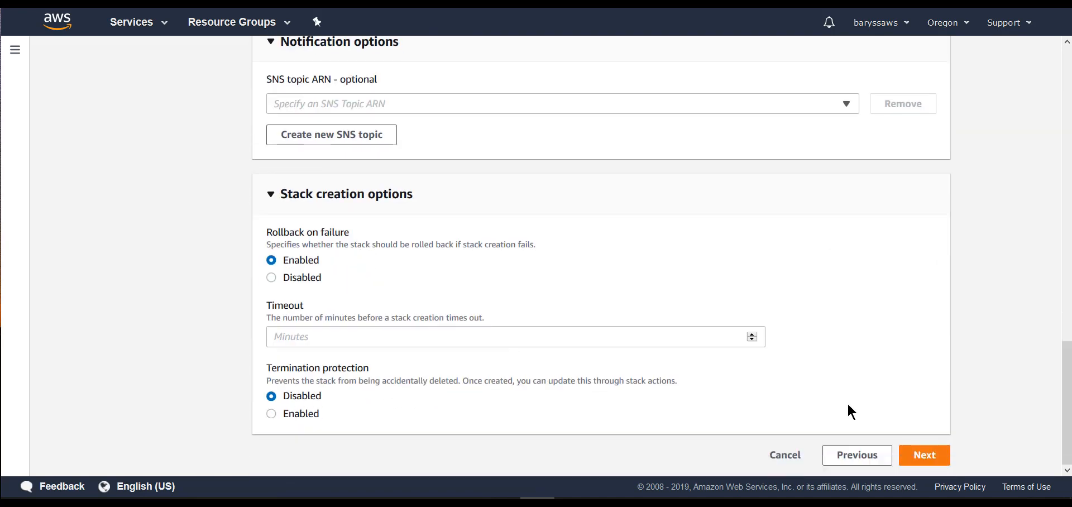
{"action": "left_click", "coordinate": [922, 452]}
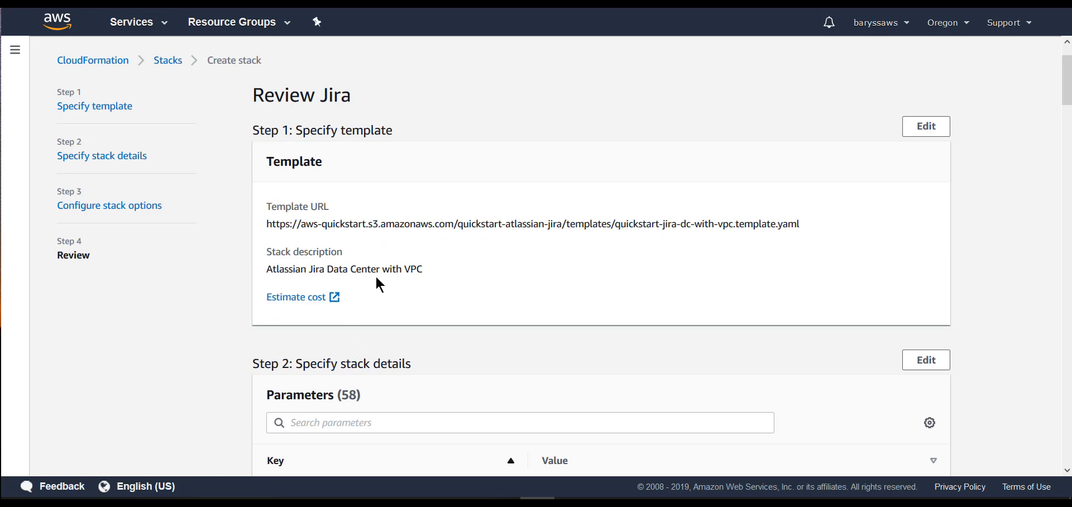
Review the template details and all stack parameter values in the Jira stack summary
{"action": "scroll", "coordinate": [374, 271], "scroll_direction": "down", "scroll_amount": 6}
{"action": "scroll", "coordinate": [382, 246], "scroll_direction": "down", "scroll_amount": 3}
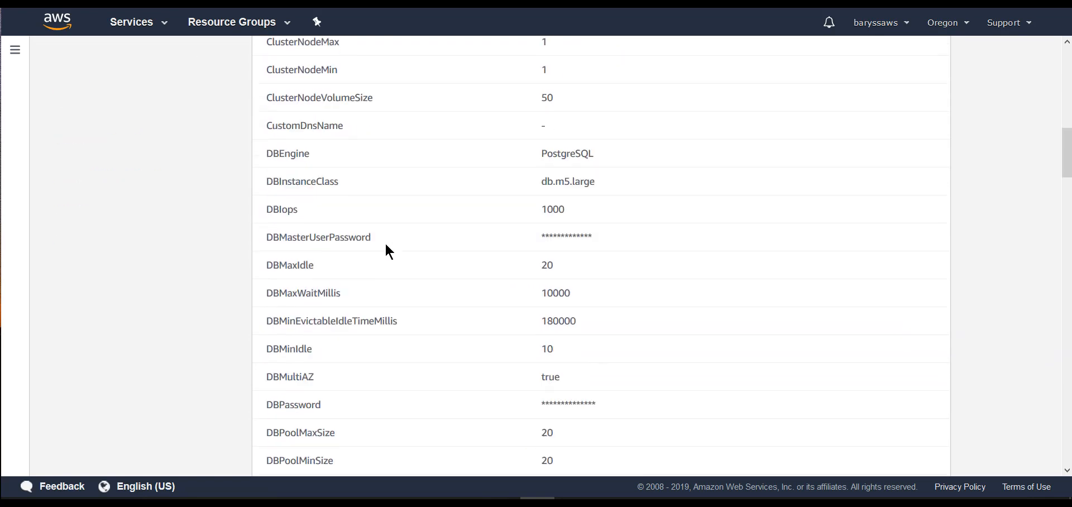
{"action": "scroll", "coordinate": [383, 246], "scroll_direction": "up", "scroll_amount": 3}
{"action": "scroll", "coordinate": [383, 244], "scroll_direction": "down", "scroll_amount": 15}
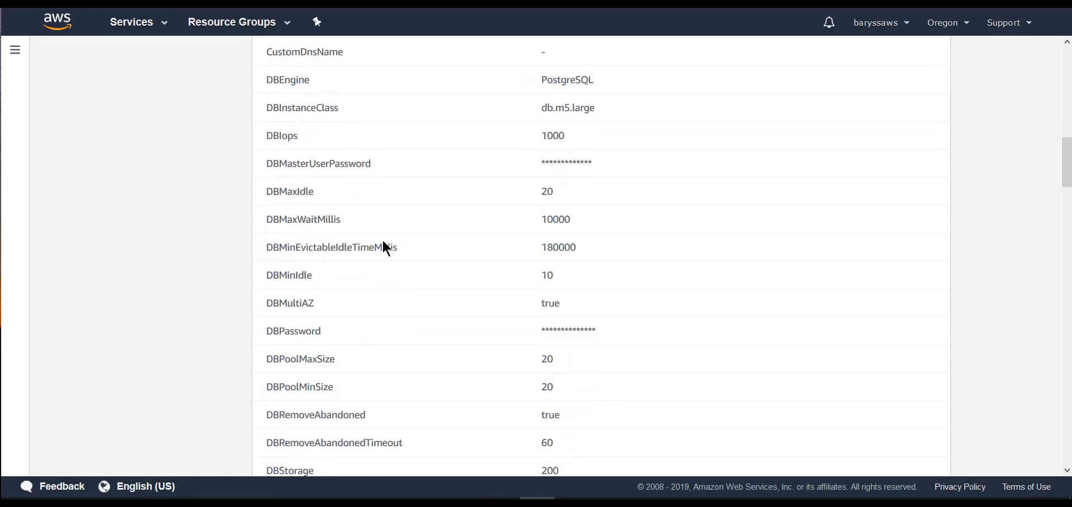
{"action": "scroll", "coordinate": [383, 240], "scroll_direction": "down", "scroll_amount": 1}
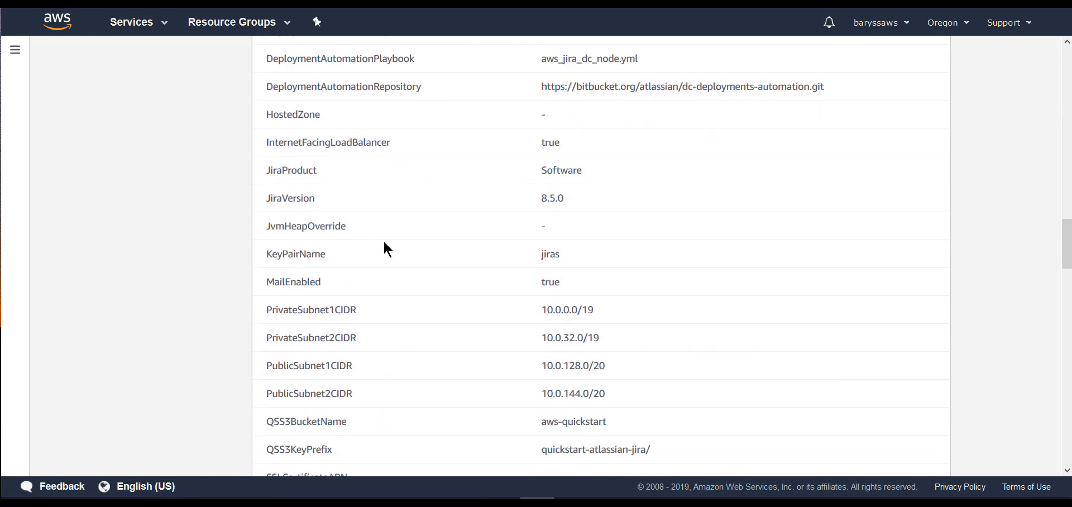
{"action": "scroll", "coordinate": [384, 239], "scroll_direction": "up", "scroll_amount": 1}
{"action": "scroll", "coordinate": [384, 242], "scroll_direction": "down", "scroll_amount": 8}
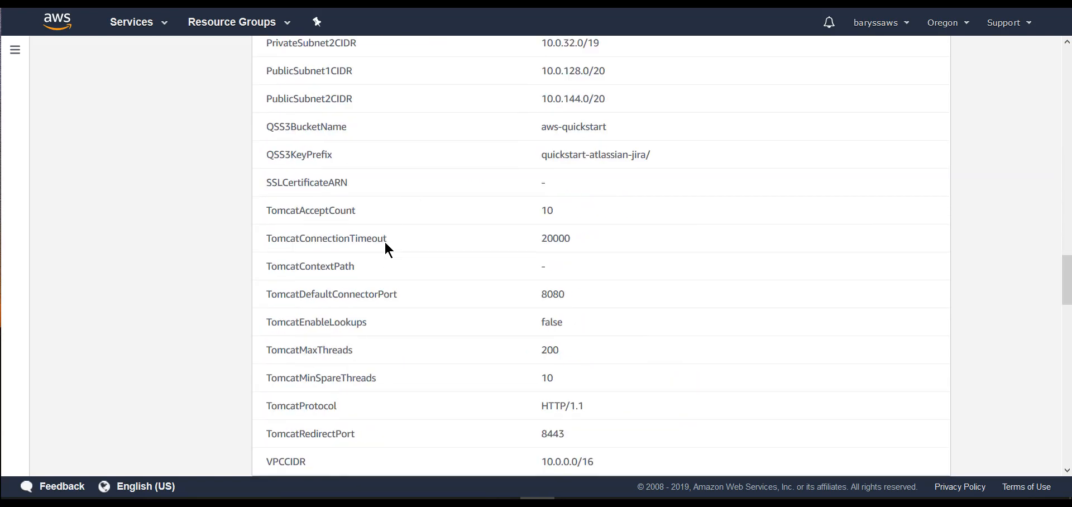
{"action": "scroll", "coordinate": [385, 242], "scroll_direction": "down", "scroll_amount": 10}
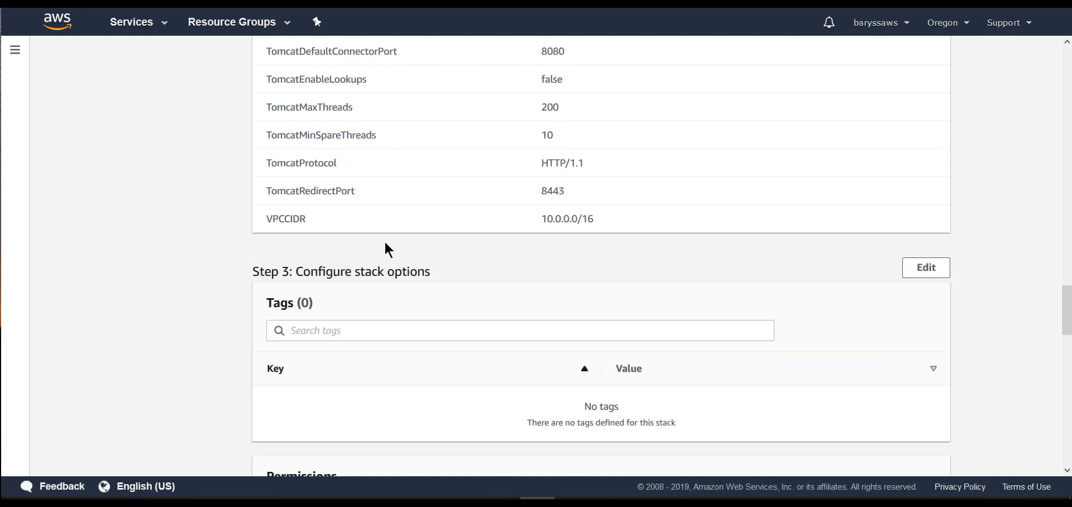
Acknowledge the custom-named IAM resources and the CAPABILITY_AUTO_EXPAND capability, and create the Jira stack
{"action": "scroll", "coordinate": [402, 256], "scroll_direction": "down", "scroll_amount": 8}
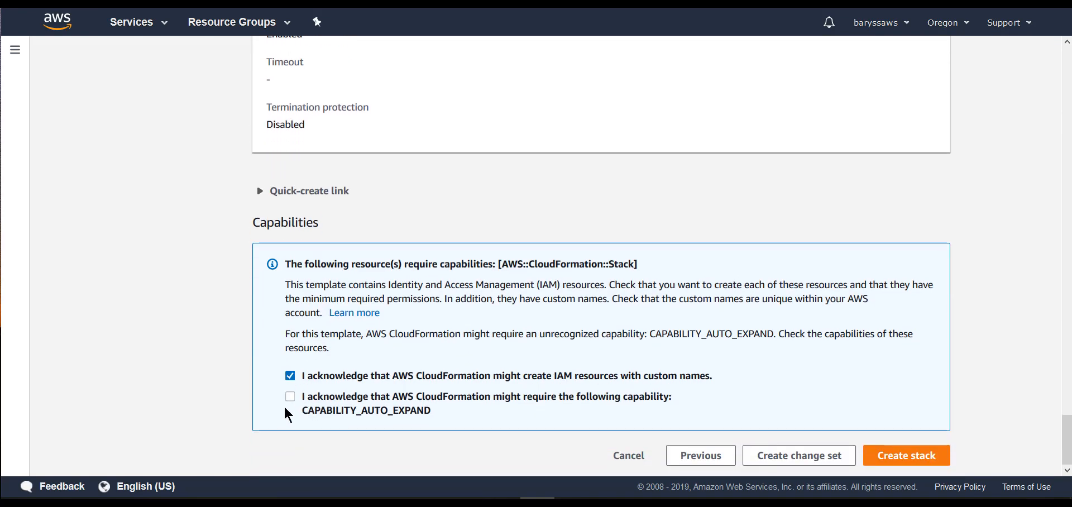
{"action": "left_click", "coordinate": [289, 397]}
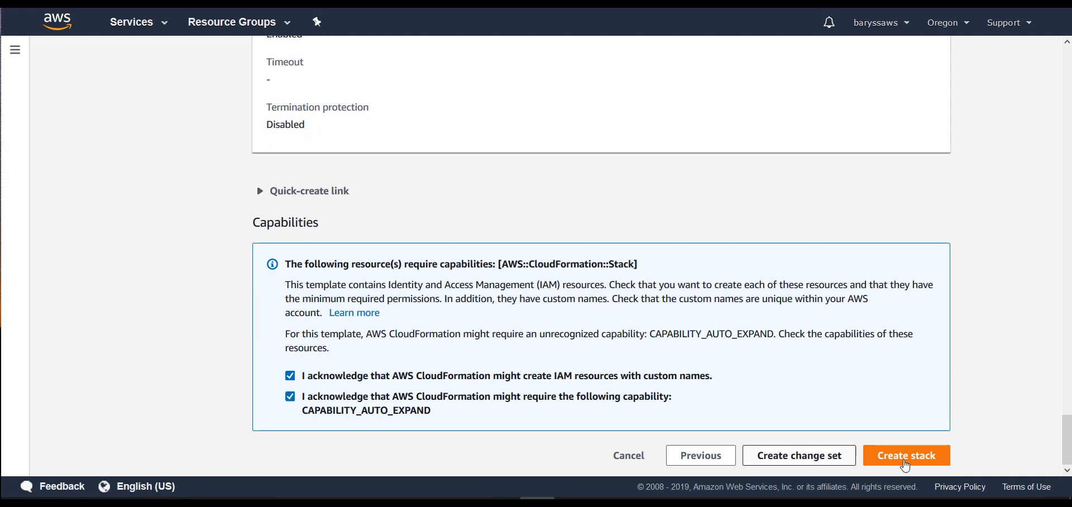
{"action": "left_click", "coordinate": [907, 455]}
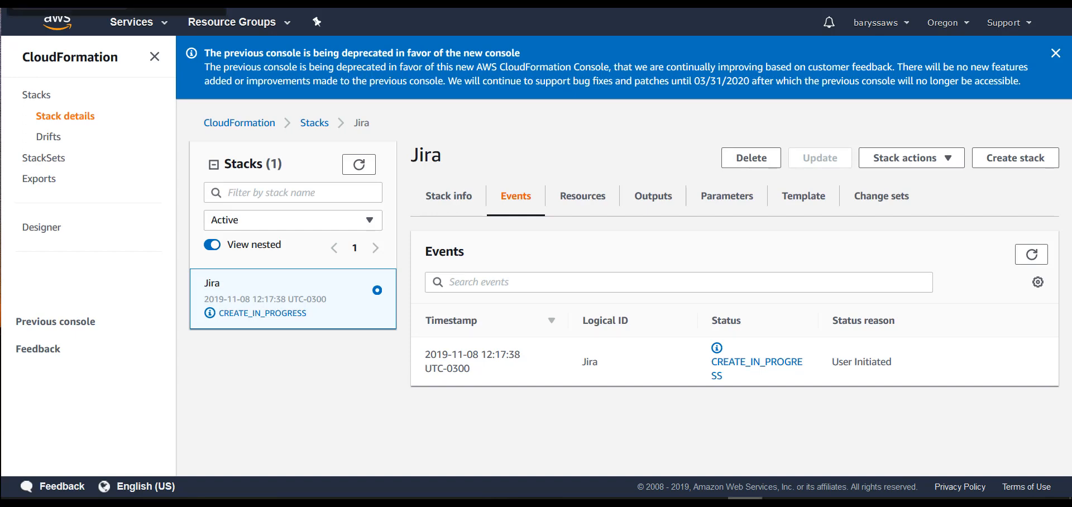
{"action": "left_click", "coordinate": [888, 502]}
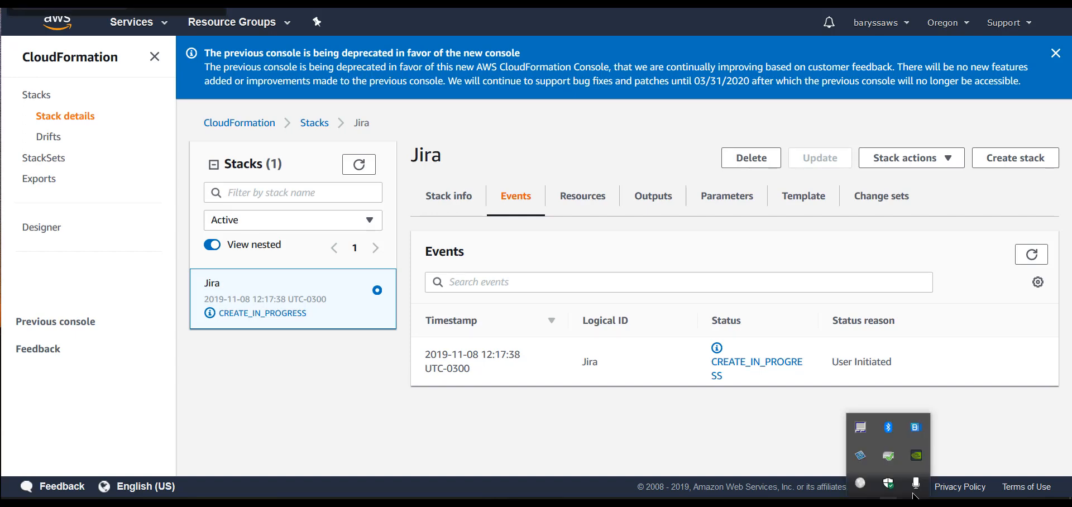
{"action": "left_click", "coordinate": [888, 503]}
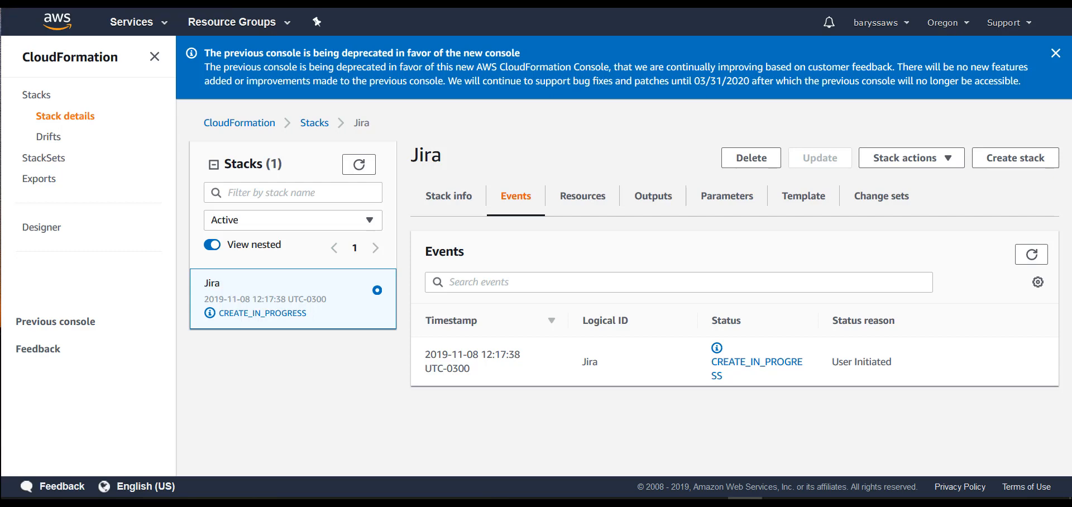
Refresh the Jira stack's events repeatedly to follow the creation progress
{"action": "scroll", "coordinate": [739, 299], "scroll_direction": "down", "scroll_amount": 1}
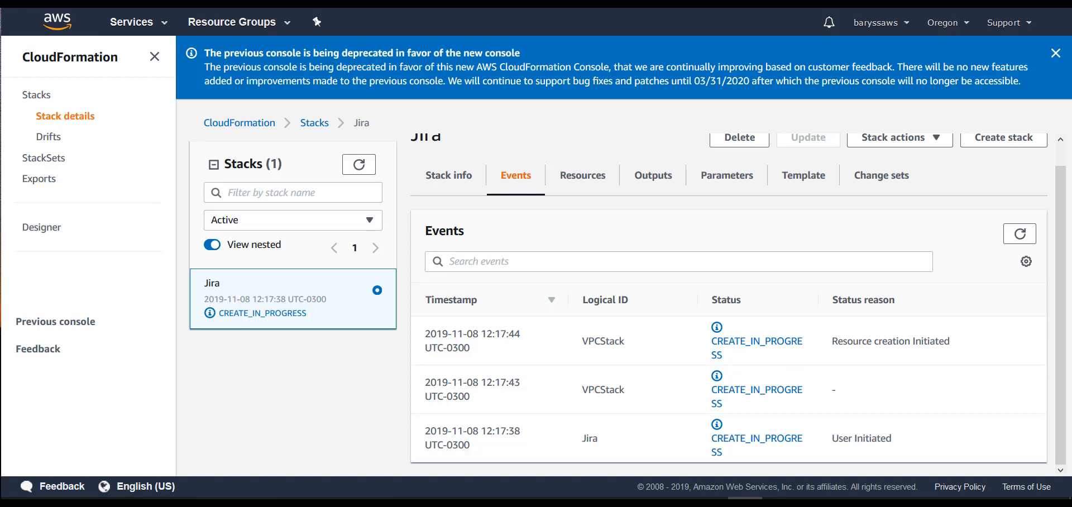
{"action": "left_click", "coordinate": [1020, 234]}
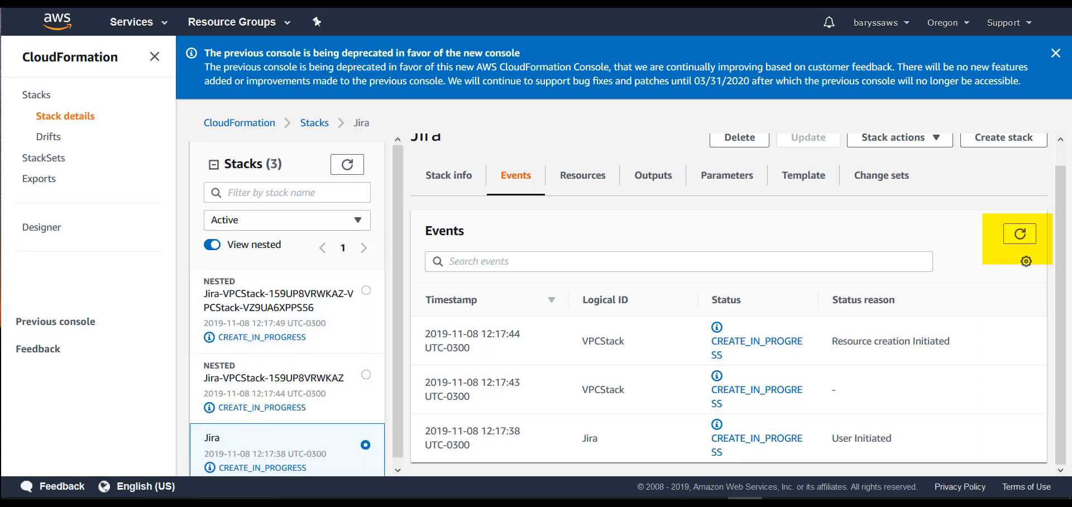
{"action": "left_click", "coordinate": [1020, 235]}
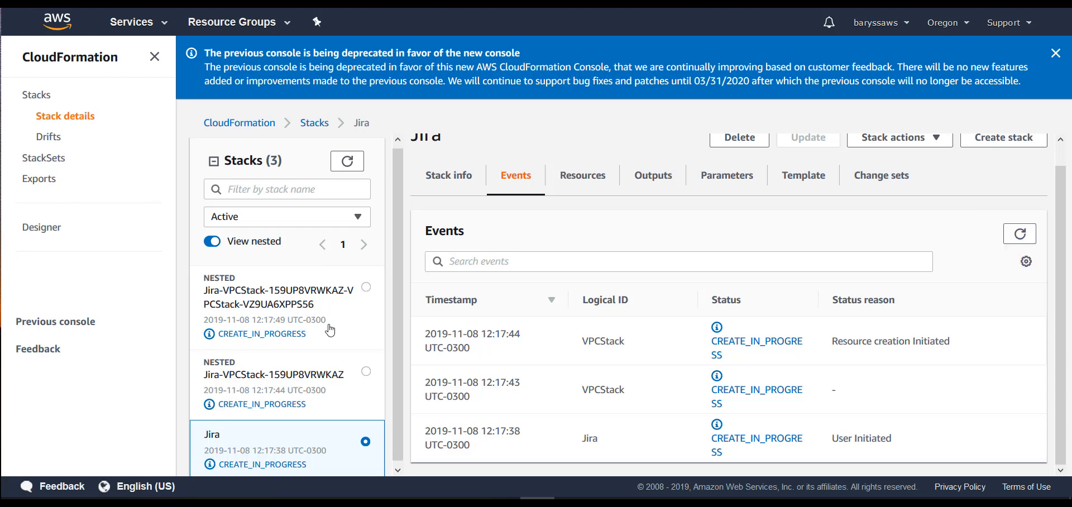
{"action": "scroll", "coordinate": [327, 336], "scroll_direction": "down", "scroll_amount": 1}
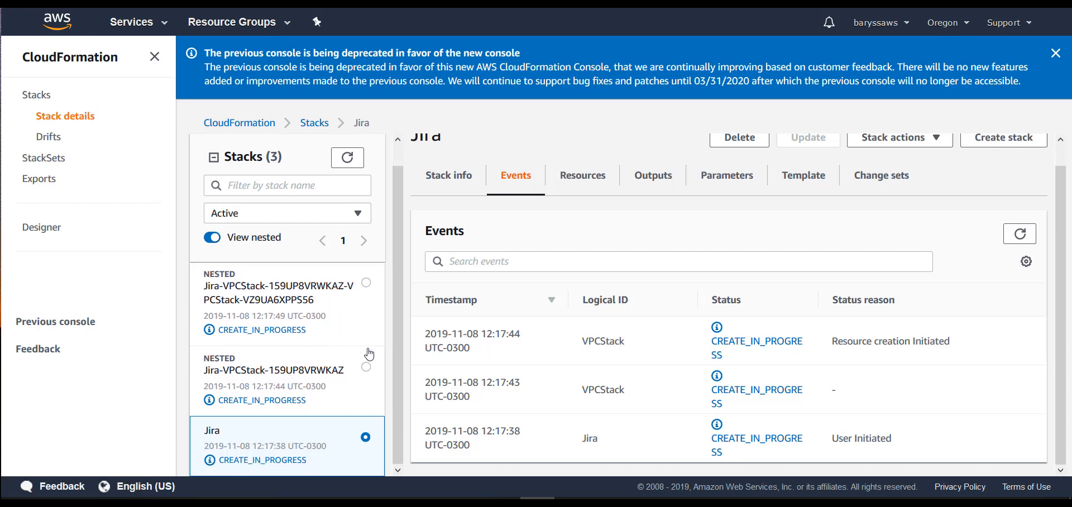
{"action": "left_click", "coordinate": [1011, 234]}
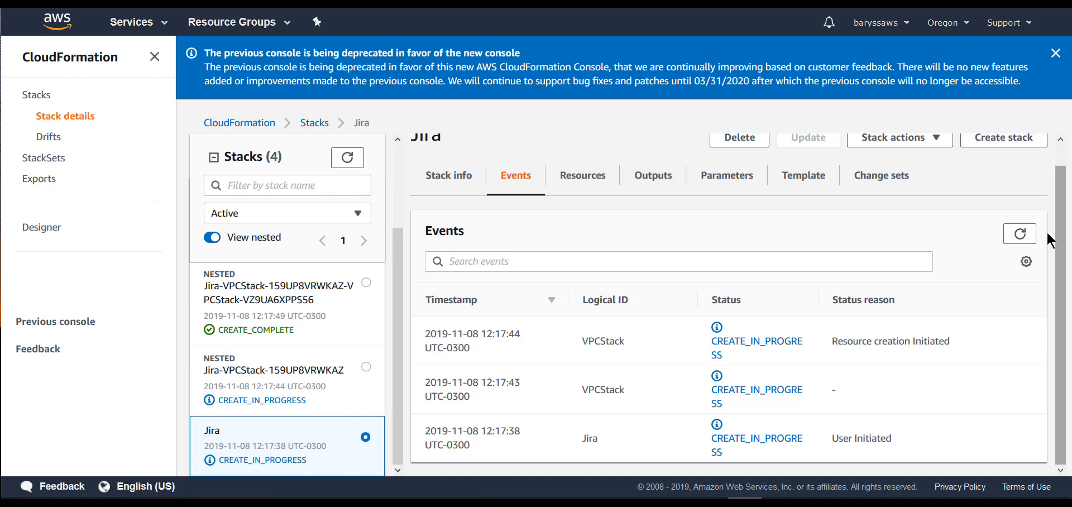
{"action": "left_click", "coordinate": [1031, 237]}
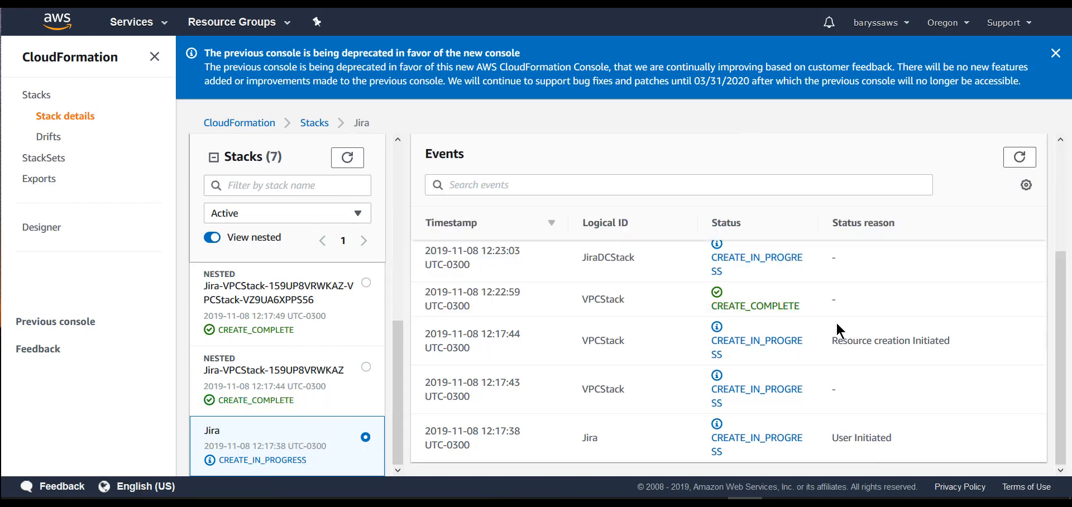
Examine the creation status of the nested Jira stacks and refresh the stack list
{"action": "scroll", "coordinate": [342, 377], "scroll_direction": "up", "scroll_amount": 7}
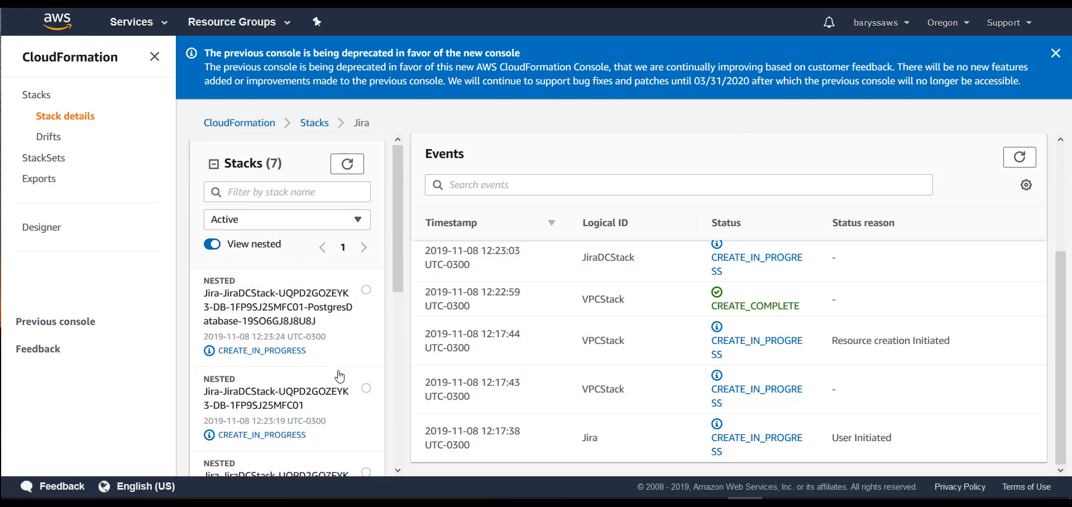
{"action": "scroll", "coordinate": [341, 374], "scroll_direction": "down", "scroll_amount": 7}
{"action": "left_click", "coordinate": [347, 158]}
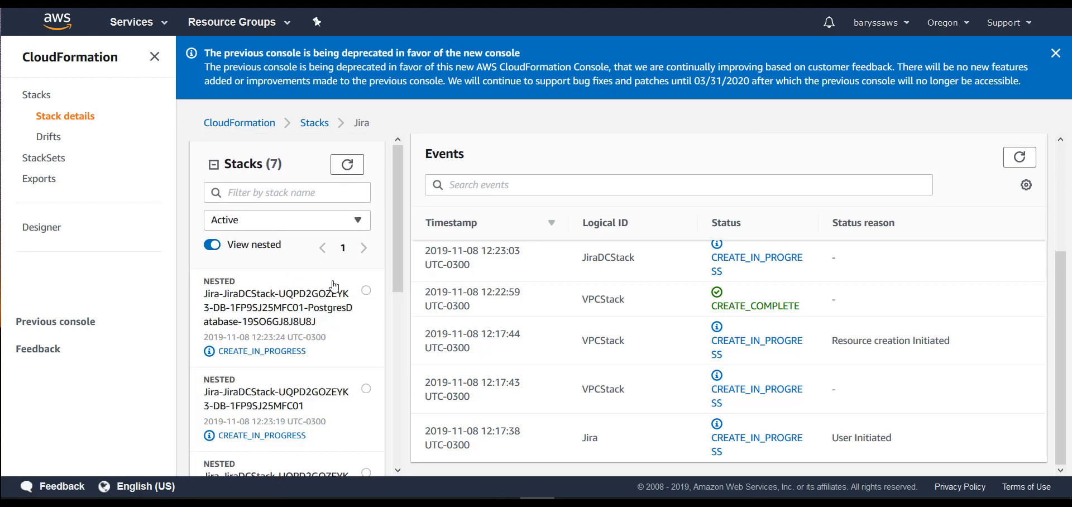
{"action": "scroll", "coordinate": [319, 342], "scroll_direction": "down", "scroll_amount": 5}
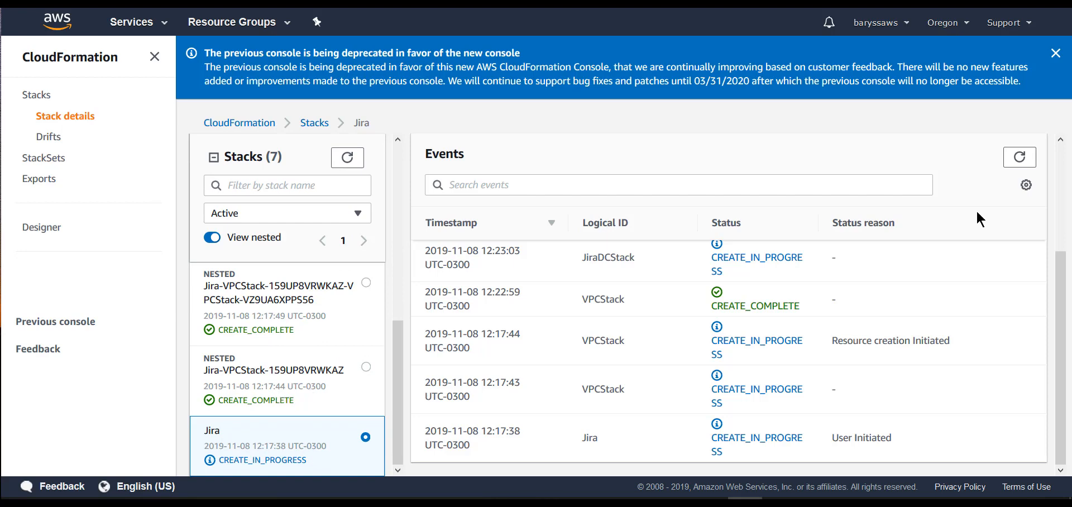
Monitor the remaining stack creation by refreshing the Jira events and the stack list filtered to In progress
{"action": "left_click", "coordinate": [1031, 159]}
{"action": "left_click", "coordinate": [1021, 159]}
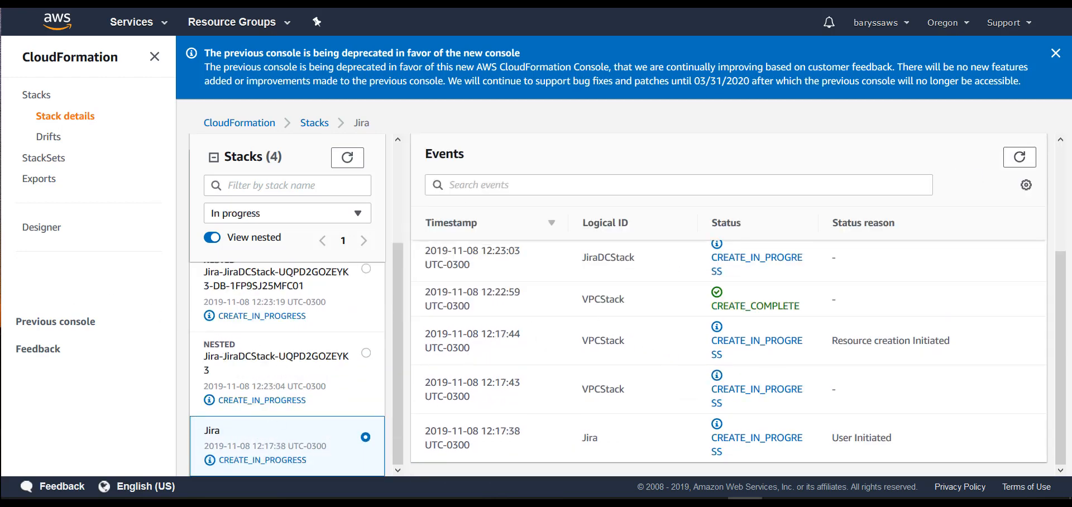
{"action": "left_click", "coordinate": [1020, 158]}
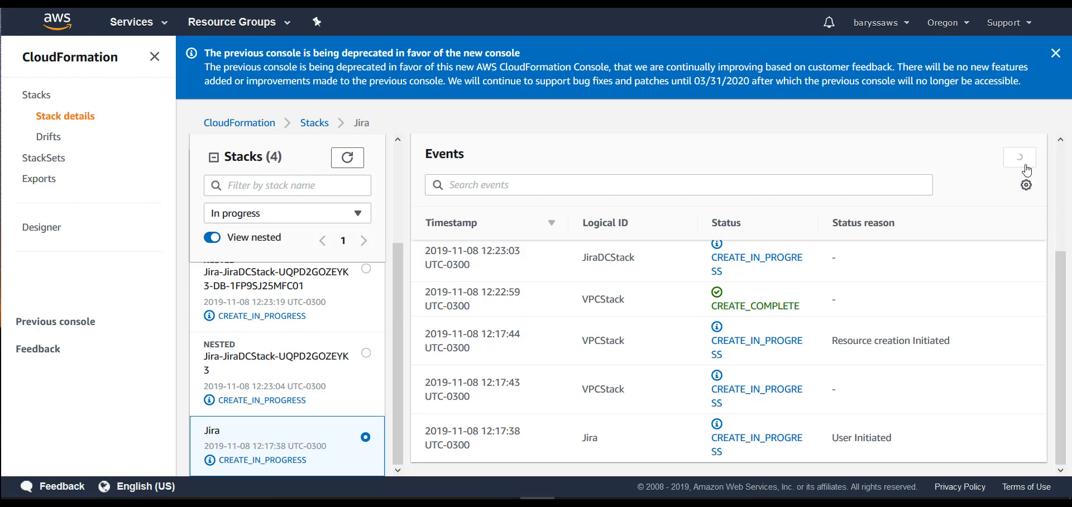
{"action": "left_click", "coordinate": [1020, 159]}
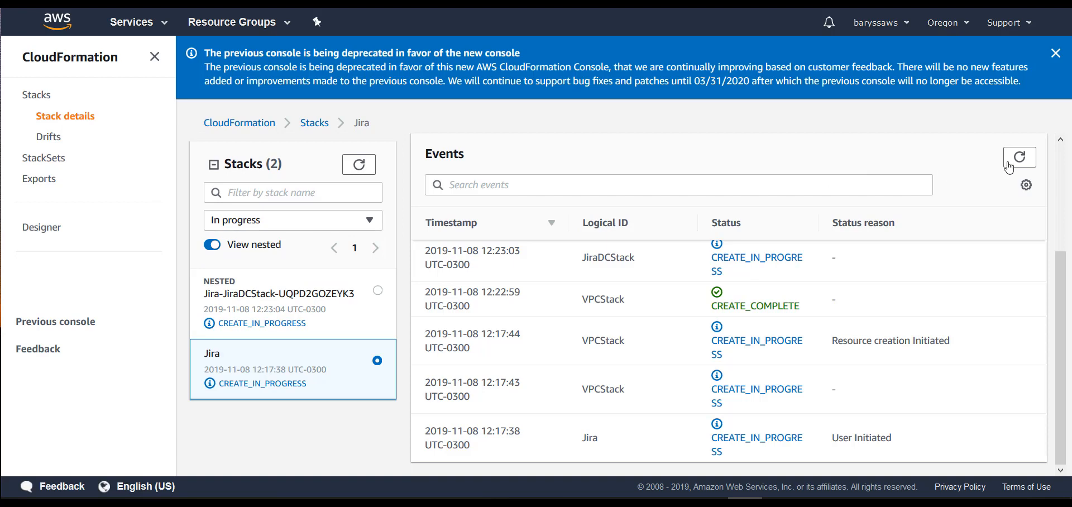
{"action": "left_click", "coordinate": [1009, 166]}
{"action": "left_click", "coordinate": [359, 164]}
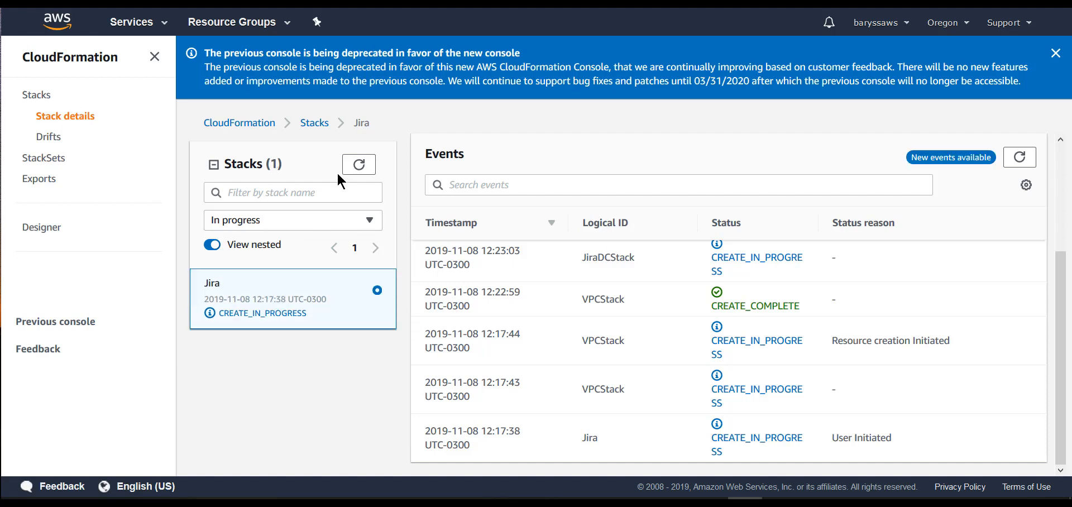
{"action": "left_click", "coordinate": [373, 165]}
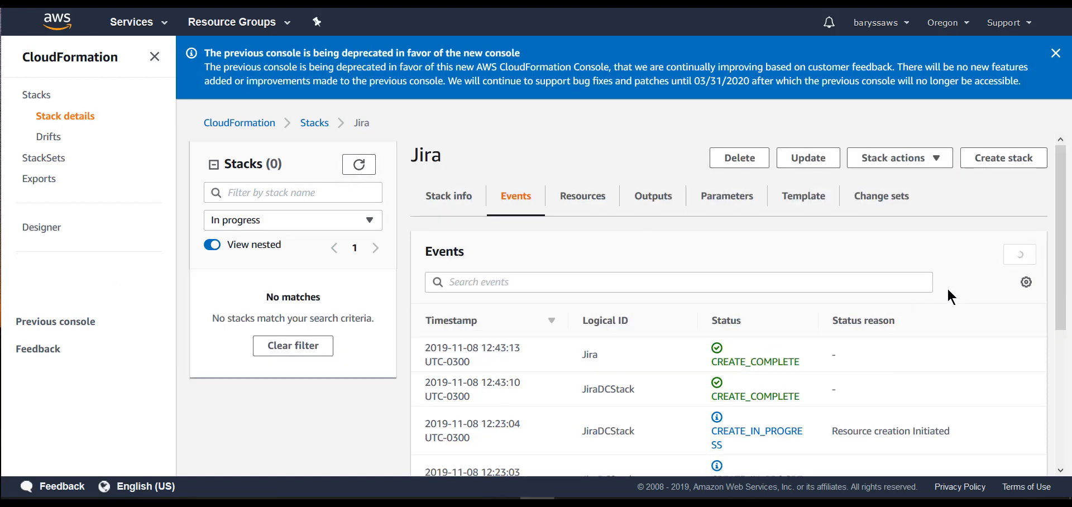
{"action": "scroll", "coordinate": [631, 245], "scroll_direction": "down", "scroll_amount": 4}
{"action": "scroll", "coordinate": [684, 276], "scroll_direction": "up", "scroll_amount": 5}
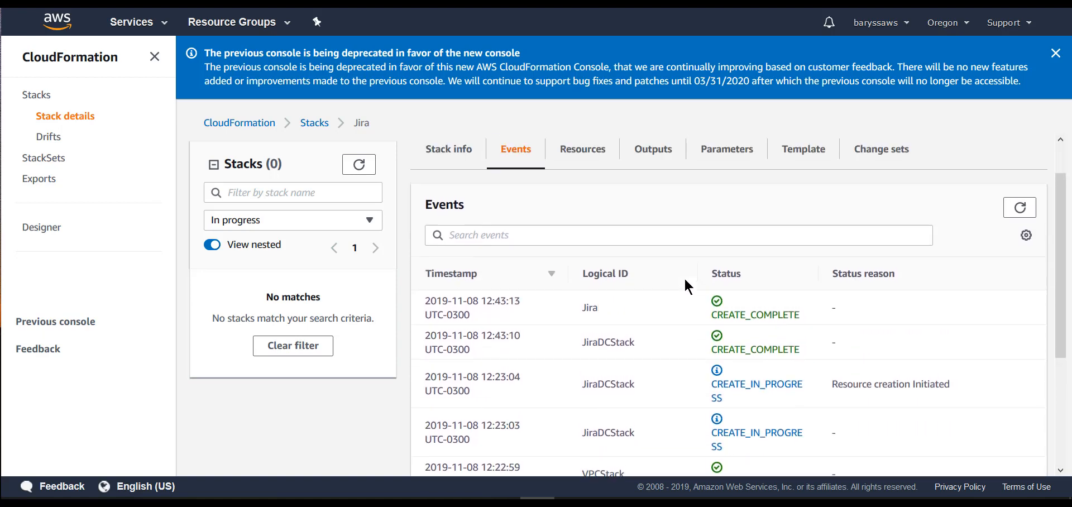
Show the Jira stack's outputs and open the ServiceURL link in a new browser tab
{"action": "left_click", "coordinate": [654, 201]}
{"action": "scroll", "coordinate": [627, 321], "scroll_direction": "down", "scroll_amount": 2}
{"action": "scroll", "coordinate": [627, 321], "scroll_direction": "down", "scroll_amount": 1}
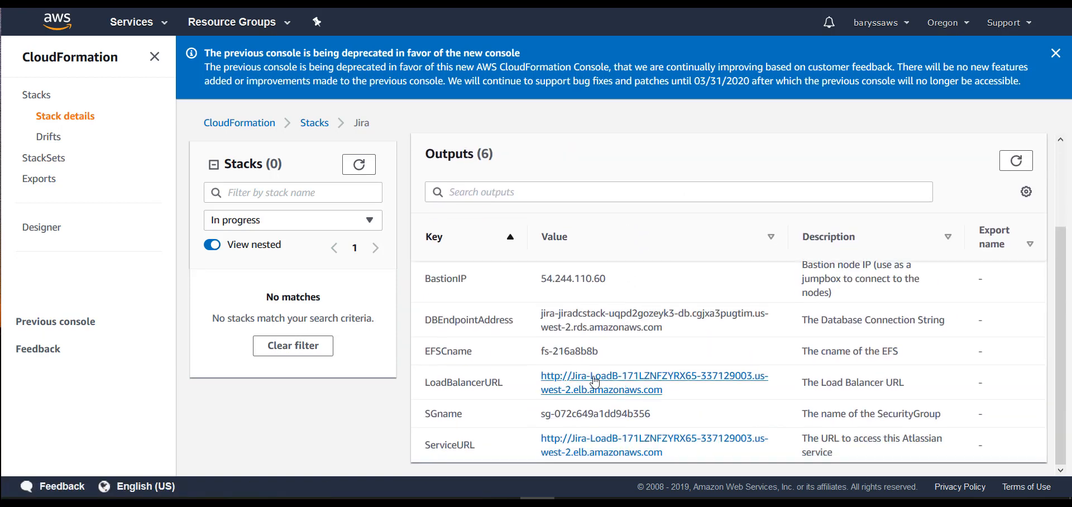
{"action": "left_click", "coordinate": [583, 449]}
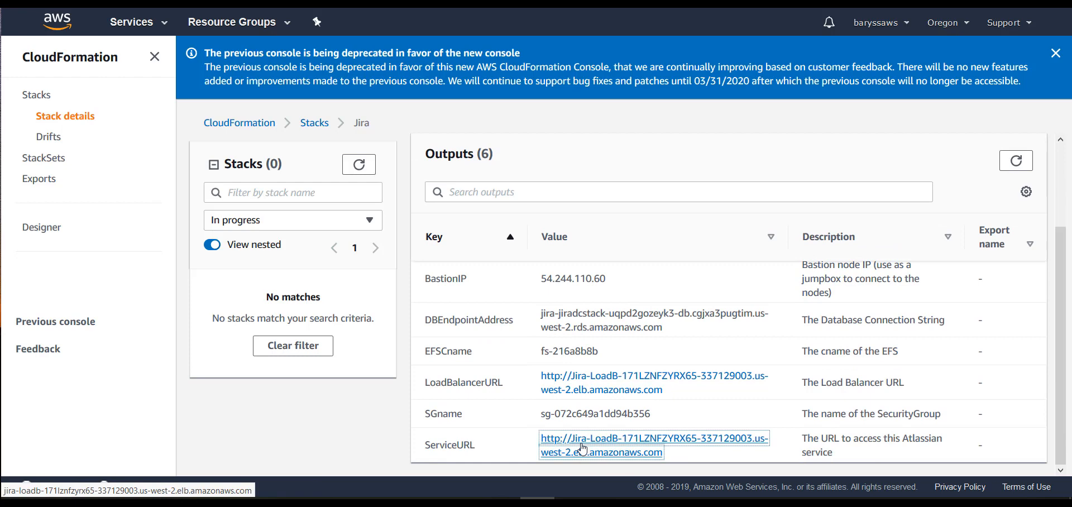
{"action": "right_click", "coordinate": [615, 441]}
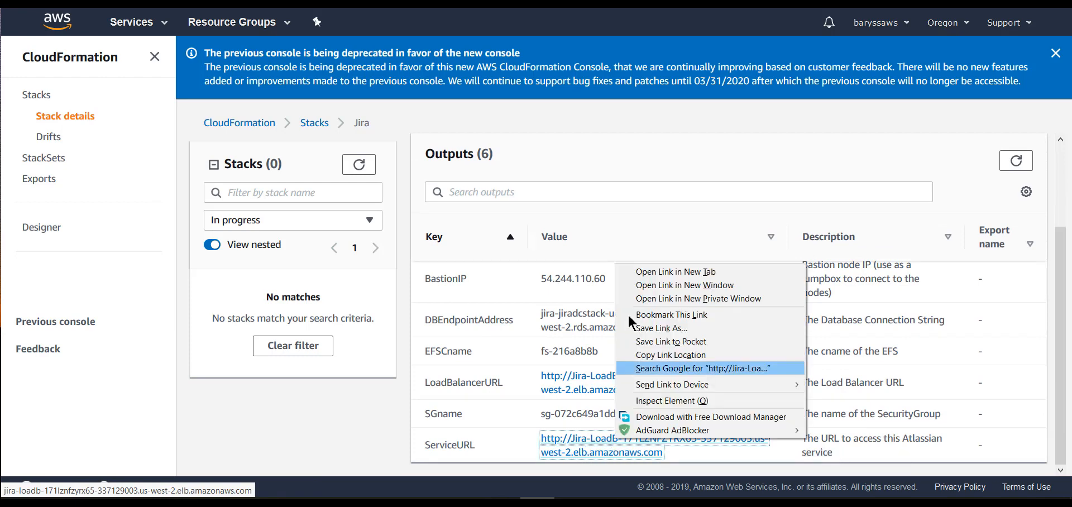
{"action": "left_click", "coordinate": [648, 271]}
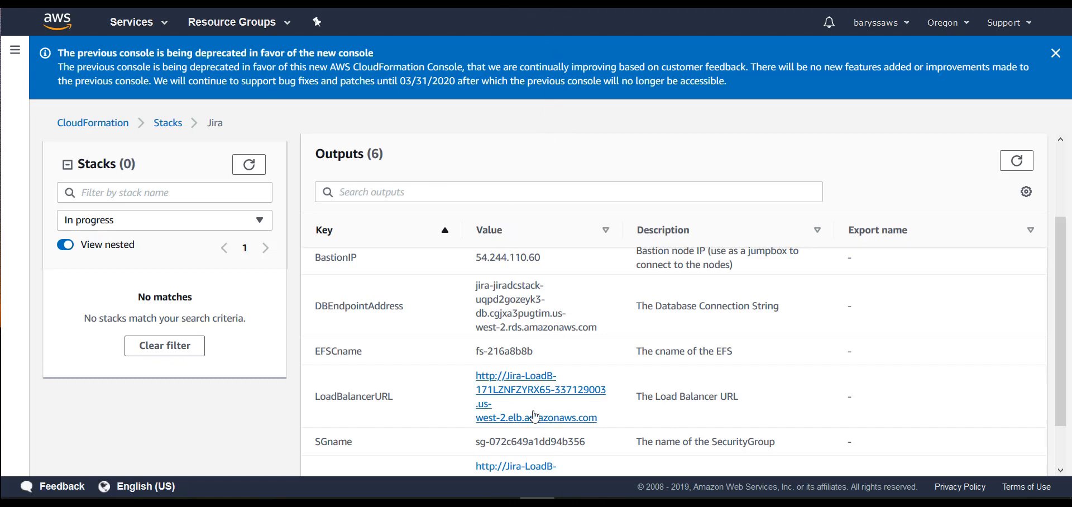
Open the stack's ServiceURL output link in a new browser tab and switch to the Jira setup page
{"action": "scroll", "coordinate": [544, 427], "scroll_direction": "down", "scroll_amount": 1}
{"action": "right_click", "coordinate": [525, 425]}
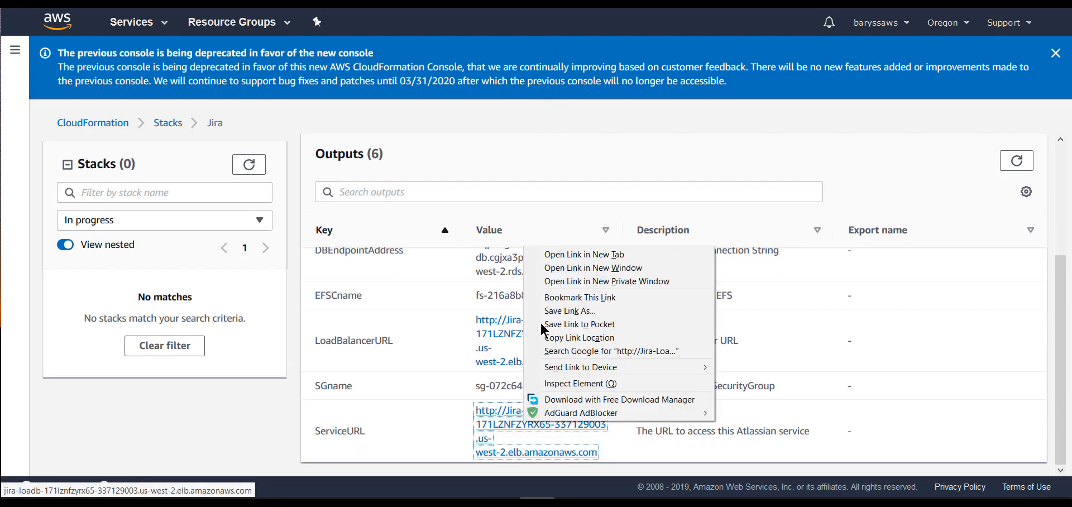
{"action": "left_click", "coordinate": [576, 255]}
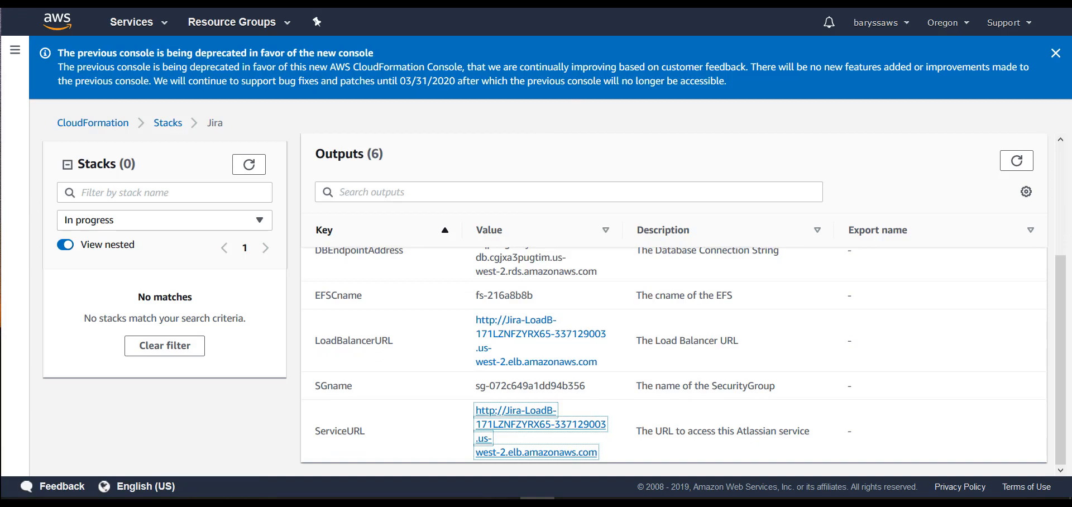
{"action": "key", "text": "ctrl+Tab"}
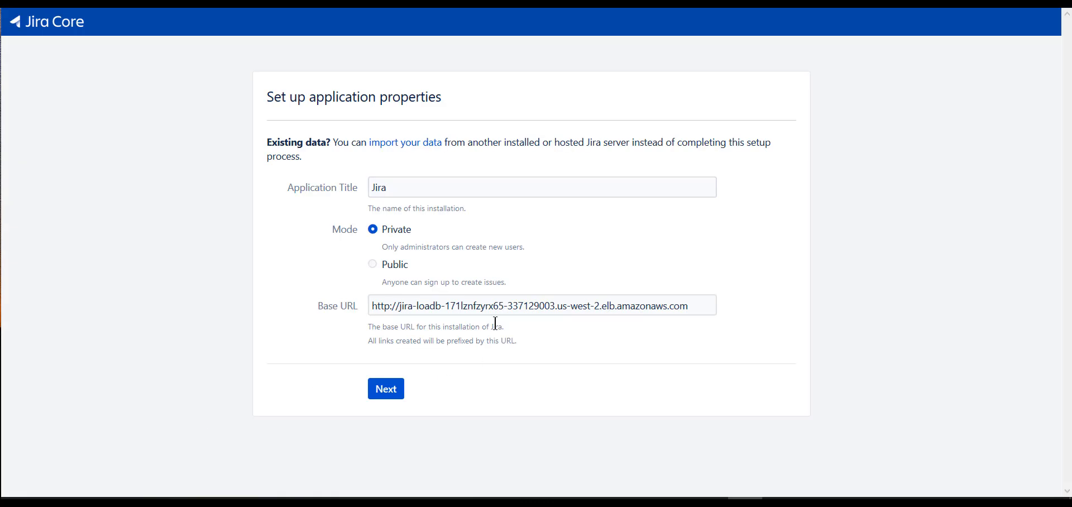
Accept the application properties with title Jira and Private mode, and open the Jira trial license page
{"action": "left_click", "coordinate": [430, 187]}
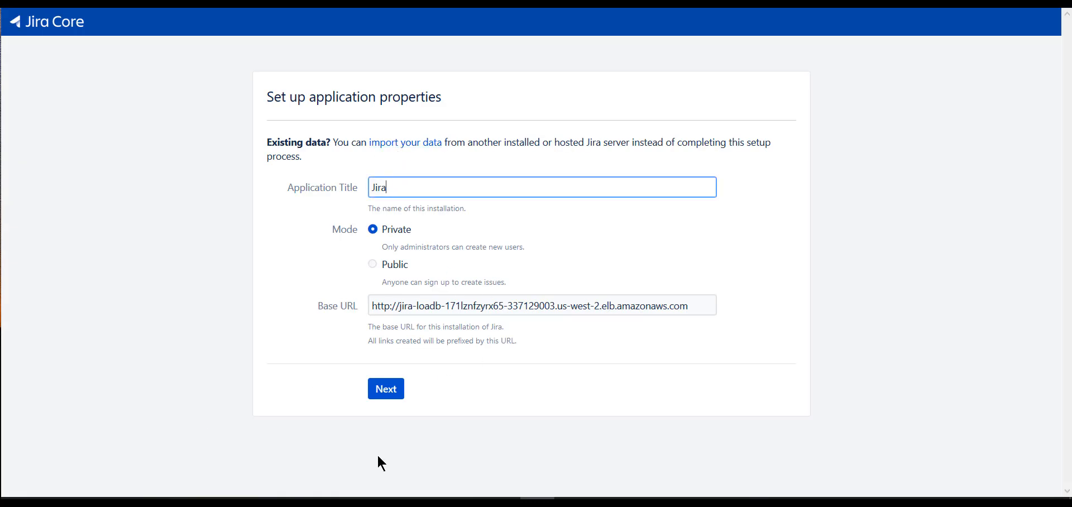
{"action": "left_click", "coordinate": [393, 389]}
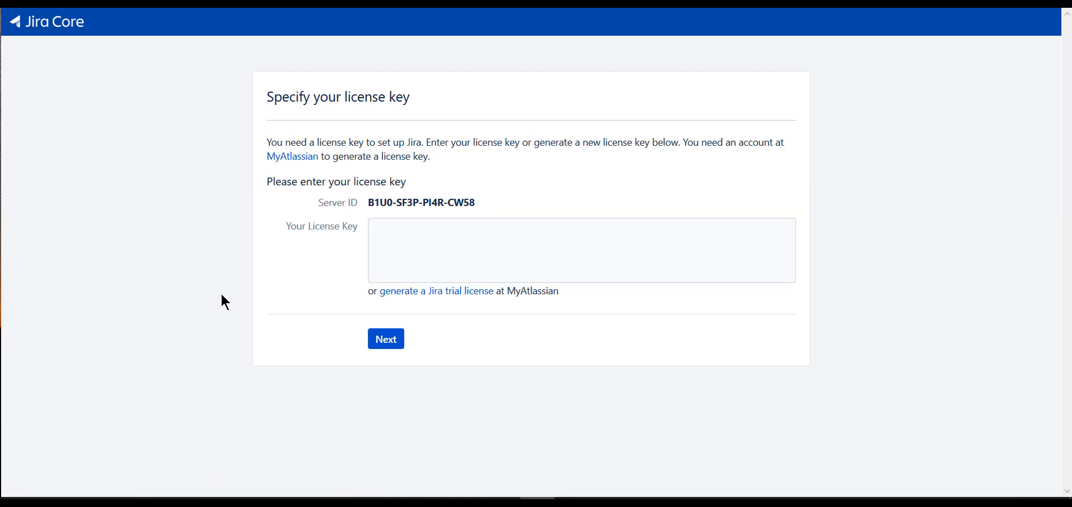
{"action": "right_click", "coordinate": [444, 292]}
{"action": "left_click", "coordinate": [459, 302]}
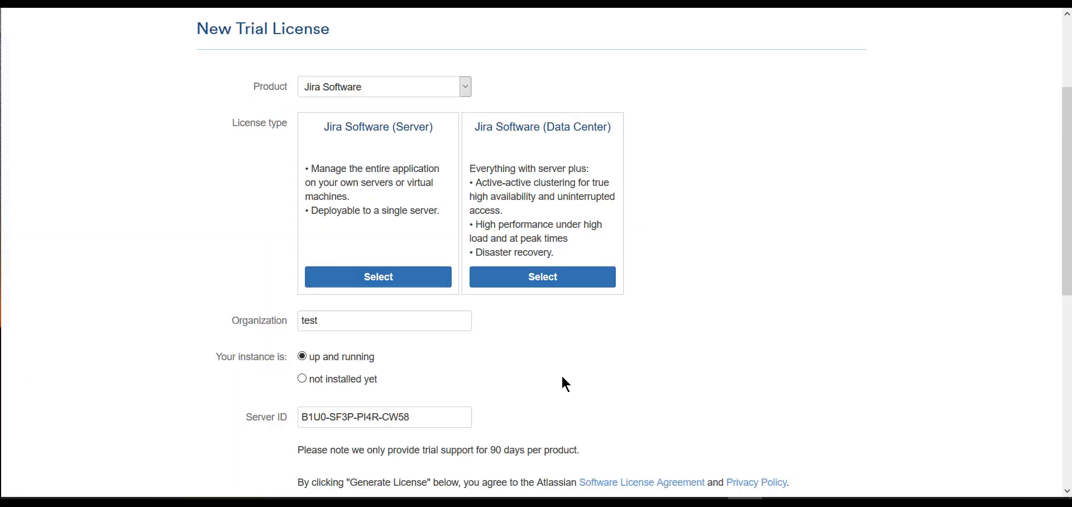
Generate a Jira Software (Data Center) trial license for organization test with the instance up and running
{"action": "left_click", "coordinate": [538, 278]}
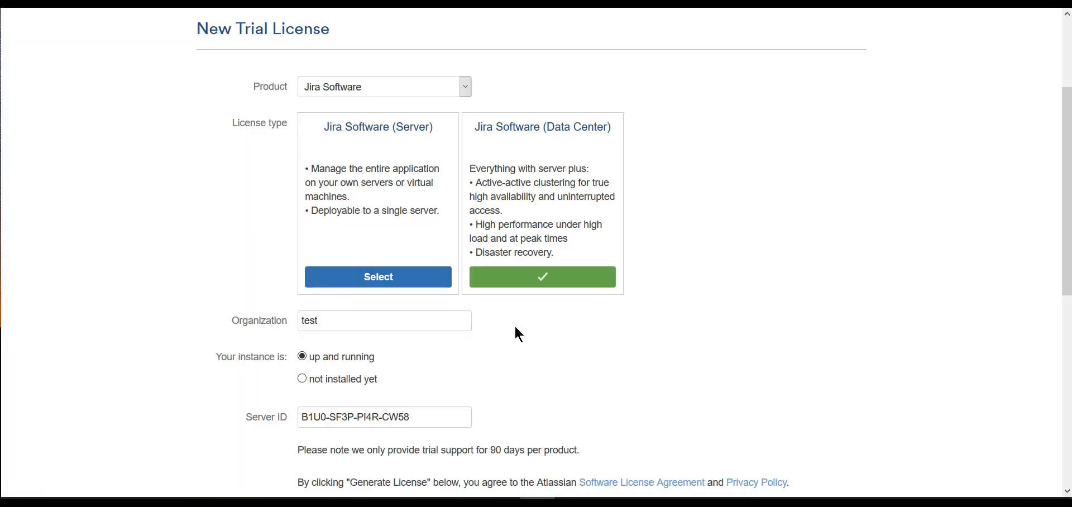
{"action": "scroll", "coordinate": [391, 406], "scroll_direction": "down", "scroll_amount": 3}
{"action": "left_click", "coordinate": [347, 373]}
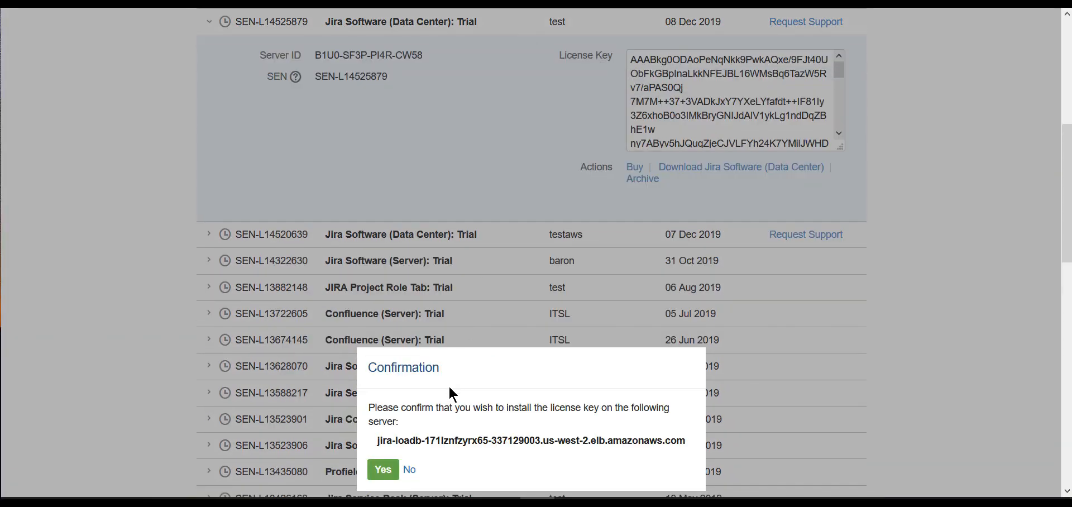
Confirm installing the generated license key on the Jira server and submit it in the setup wizard
{"action": "left_click", "coordinate": [382, 471]}
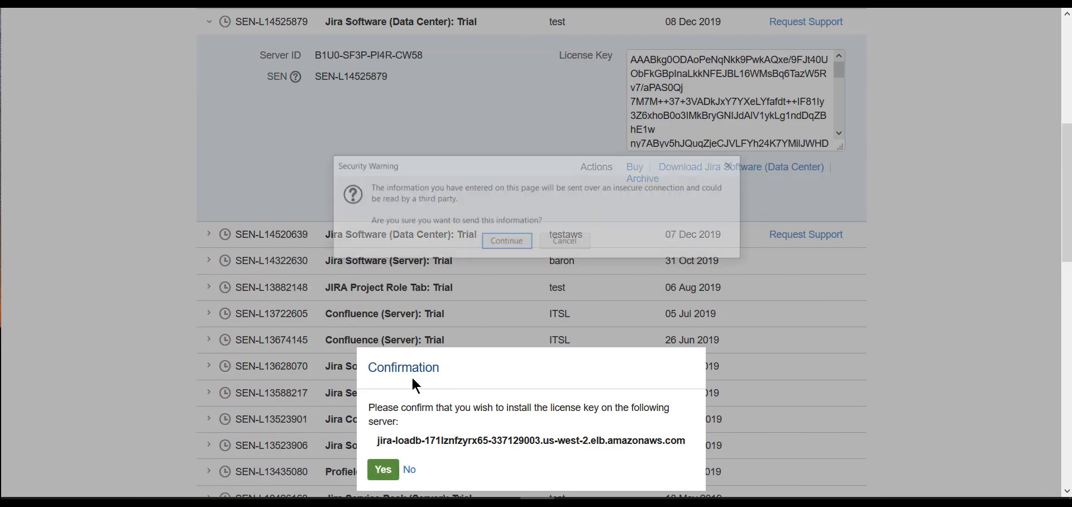
{"action": "left_click", "coordinate": [506, 243]}
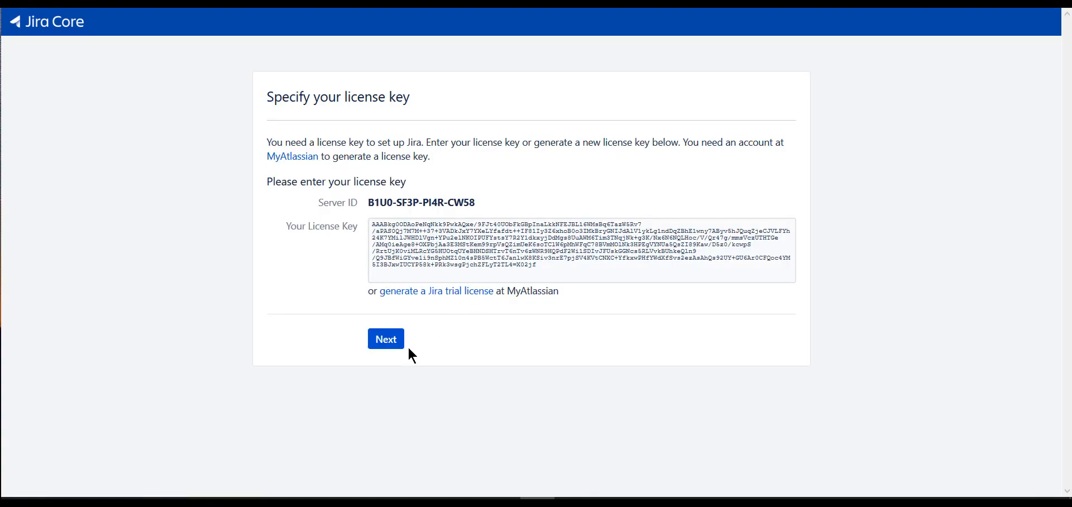
{"action": "left_click", "coordinate": [388, 342]}
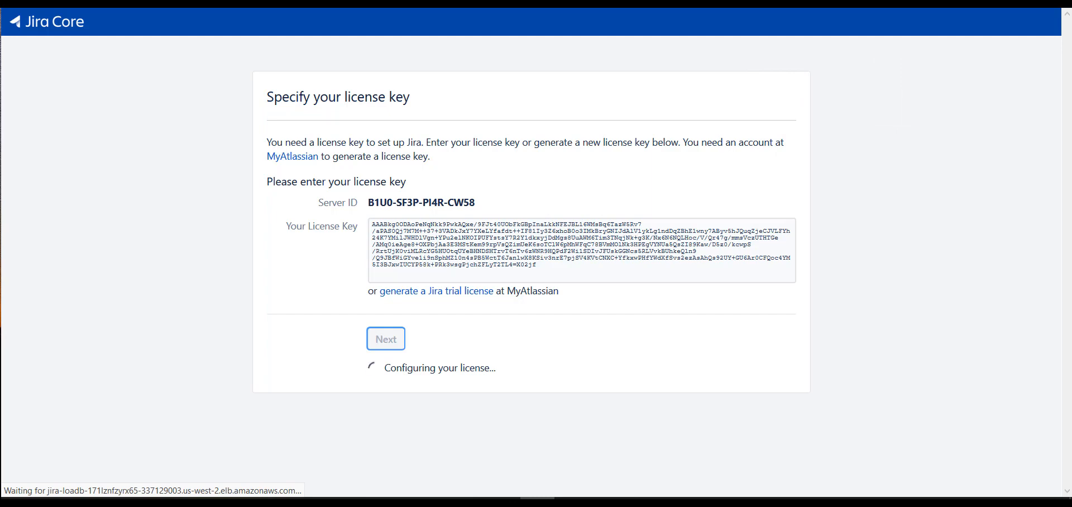
Create the administrator account with the full name, email address, username admin and account password, without saving the login in the browser
{"action": "left_click", "coordinate": [366, 185]}
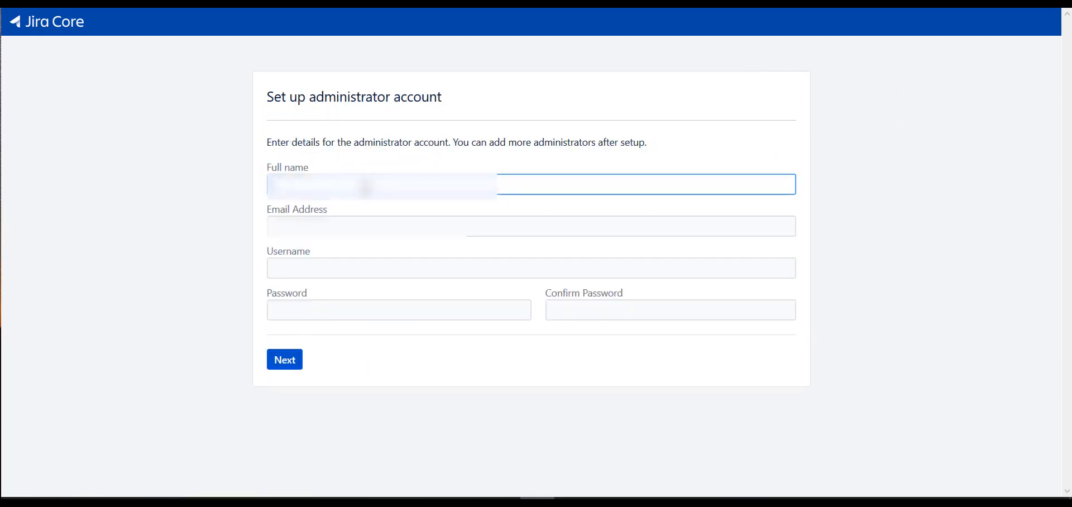
{"action": "type", "text": "Administrator"}
{"action": "key", "text": "Tab"}
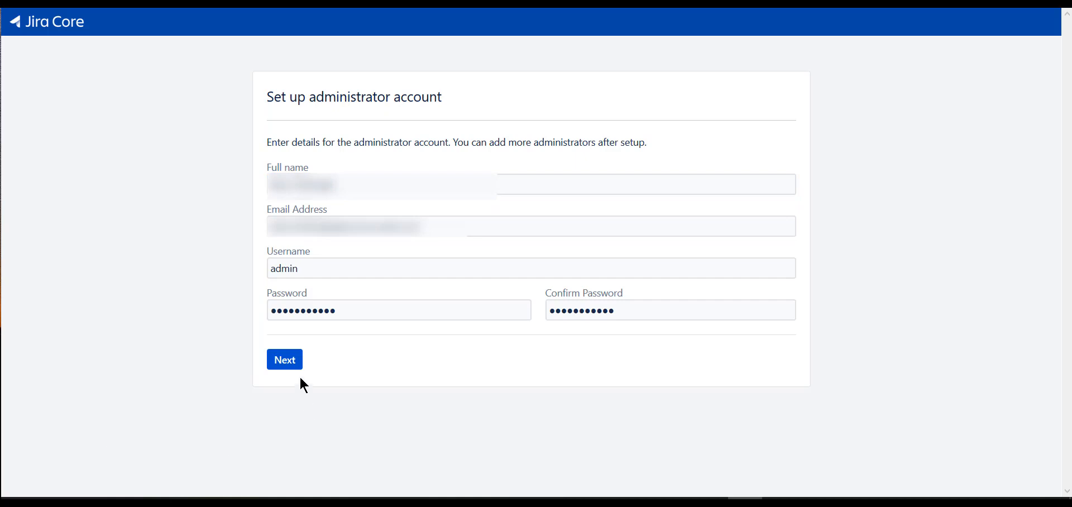
{"action": "left_click", "coordinate": [287, 361]}
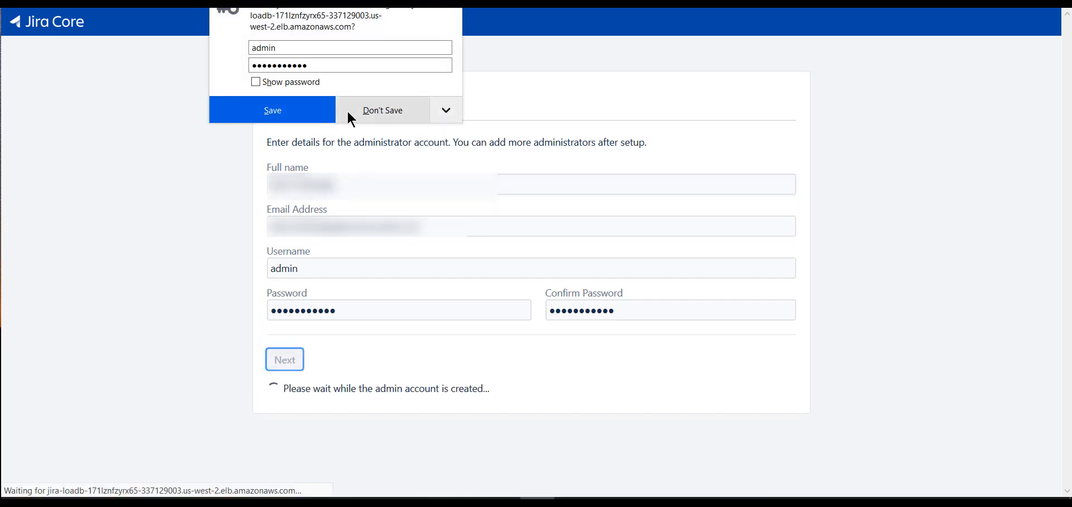
{"action": "left_click", "coordinate": [346, 109]}
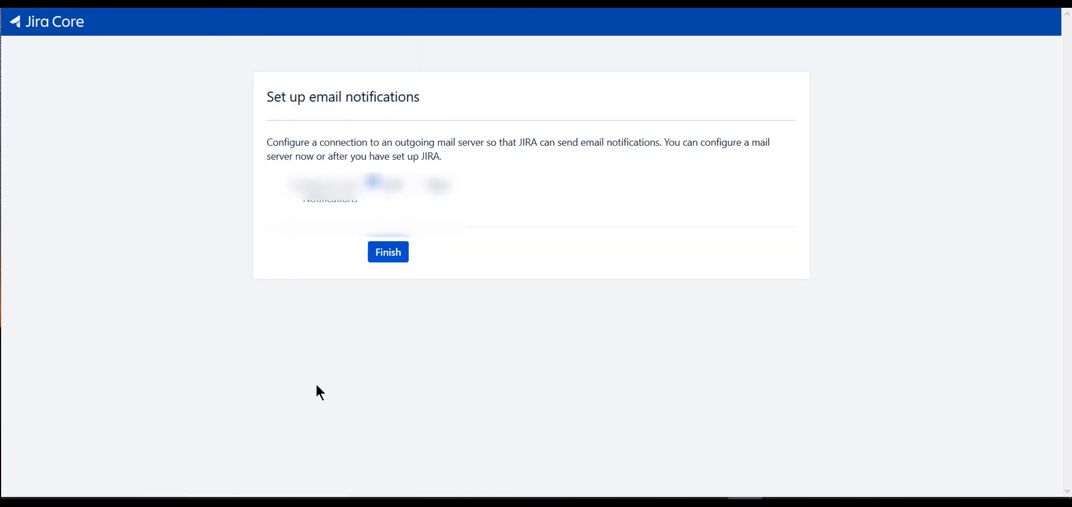
Finish the setup without configuring email notifications and keep English (United States) as the language
{"action": "left_click", "coordinate": [385, 256]}
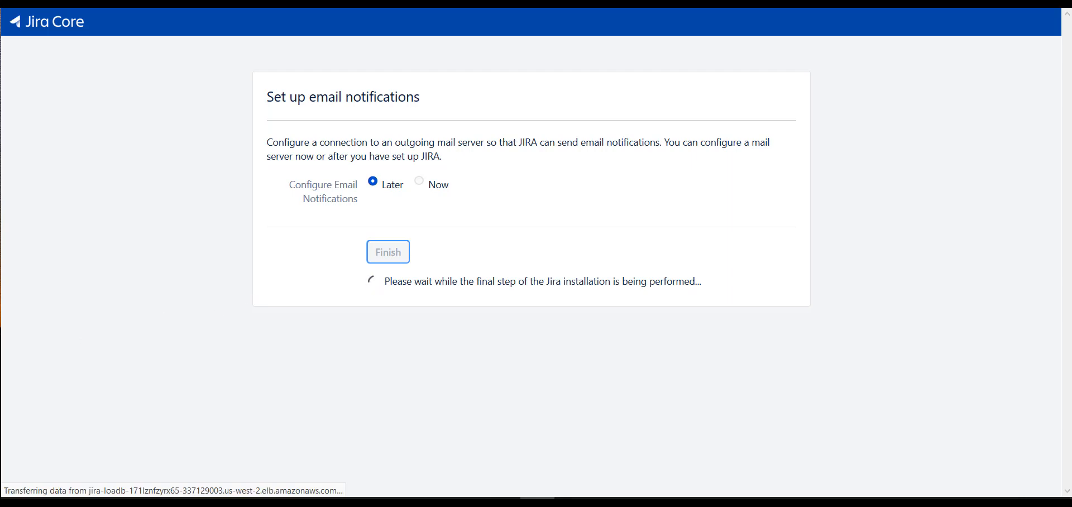
{"action": "scroll", "coordinate": [719, 274], "scroll_direction": "down", "scroll_amount": 2}
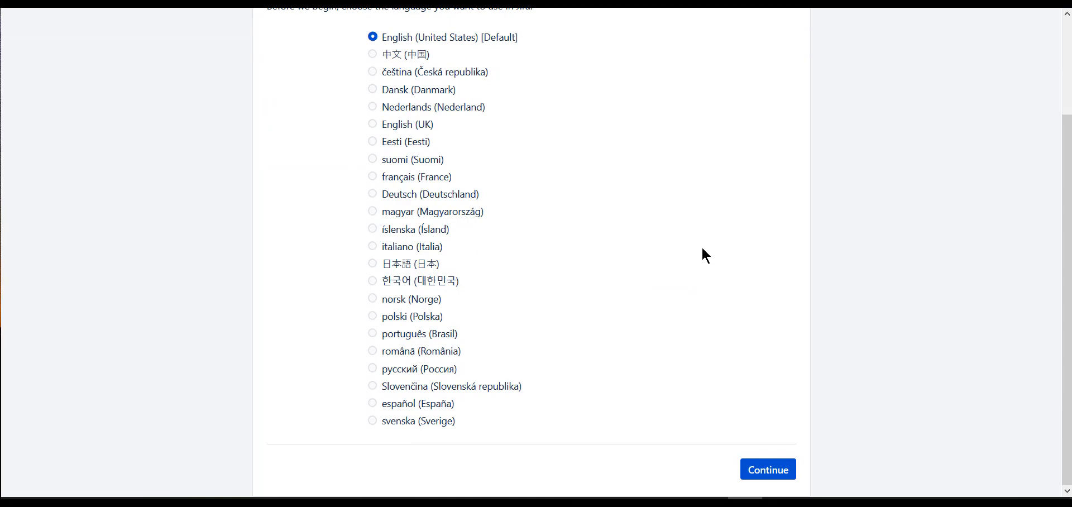
{"action": "left_click", "coordinate": [775, 474]}
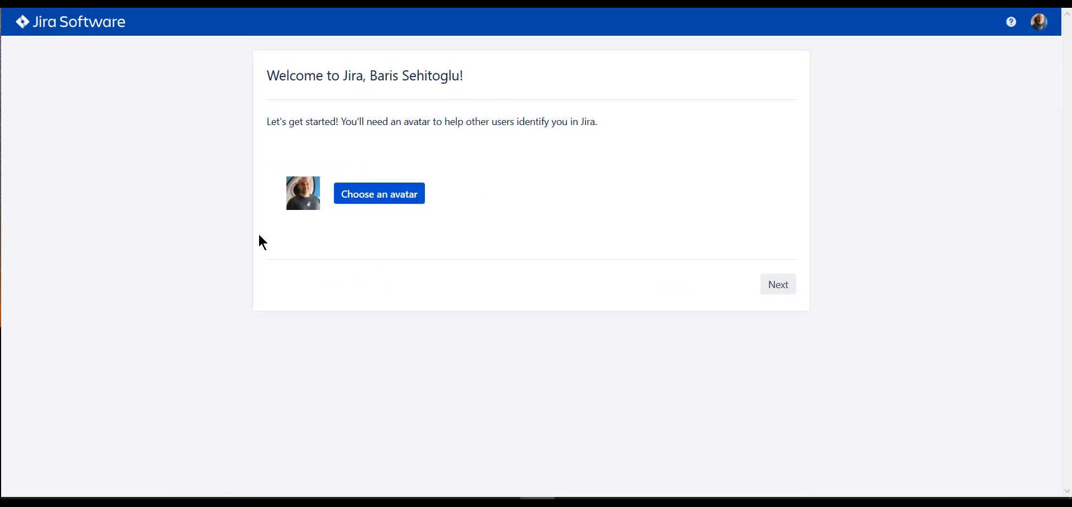
Keep the current avatar, and skip the issue import wizard to reach the System Dashboard
{"action": "left_click", "coordinate": [768, 285]}
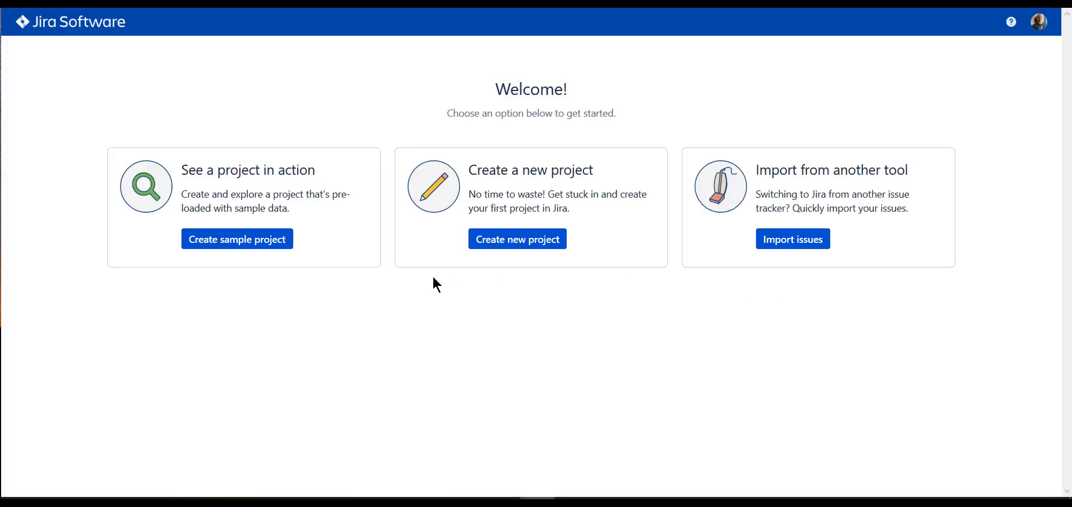
{"action": "left_click", "coordinate": [824, 248]}
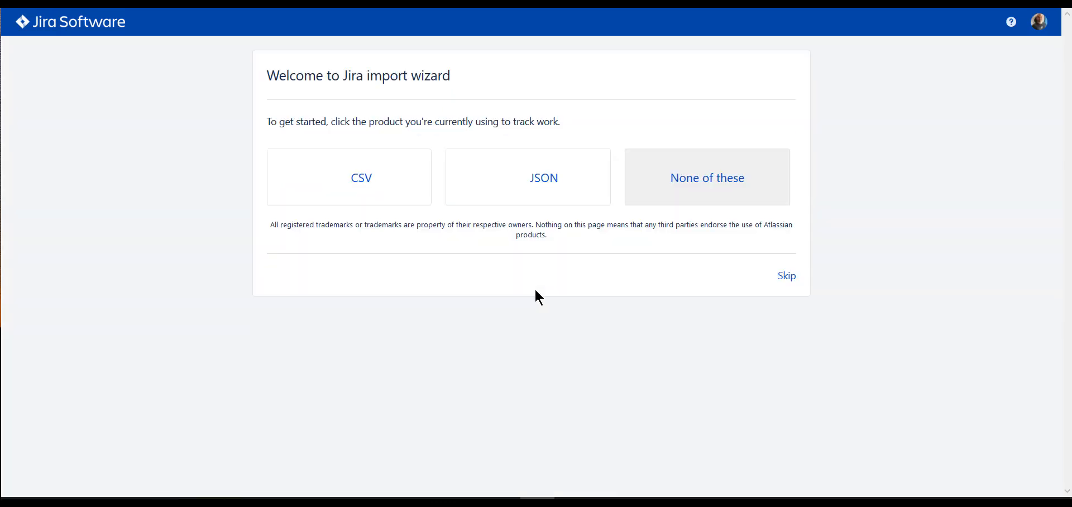
{"action": "left_click", "coordinate": [780, 277]}
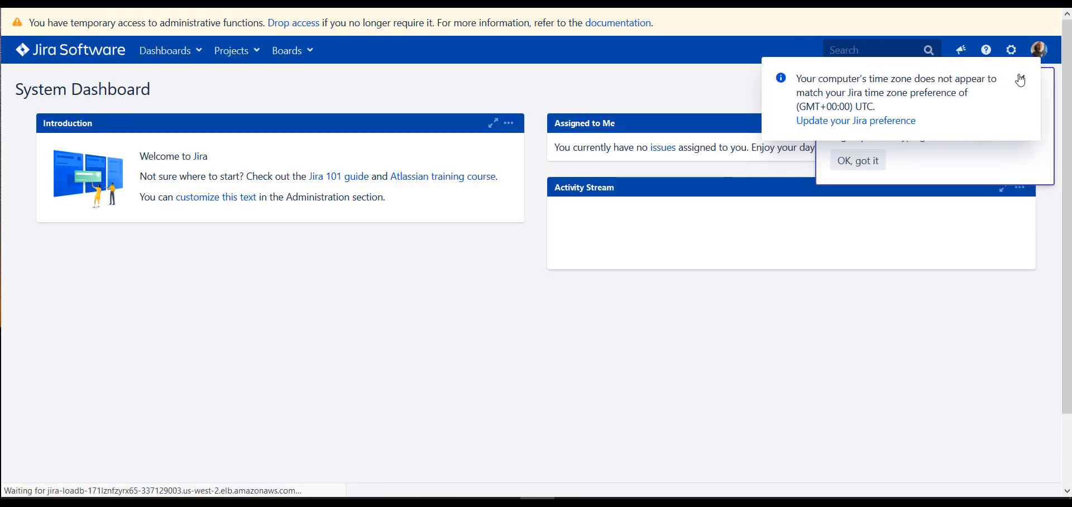
Dismiss the time zone notice and the search tip on the System Dashboard
{"action": "left_click", "coordinate": [1021, 78]}
{"action": "scroll", "coordinate": [628, 242], "scroll_direction": "down", "scroll_amount": 3}
{"action": "scroll", "coordinate": [821, 168], "scroll_direction": "up", "scroll_amount": 3}
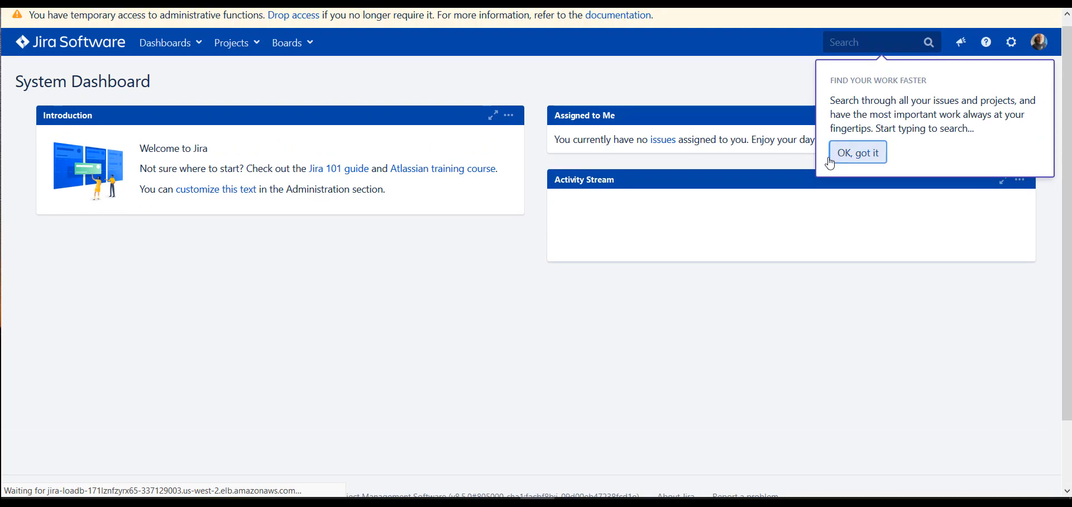
{"action": "left_click", "coordinate": [854, 160]}
Examine the Jira version line in the System Dashboard's footer and return to the dashboard's beginning
{"action": "scroll", "coordinate": [428, 304], "scroll_direction": "down", "scroll_amount": 2}
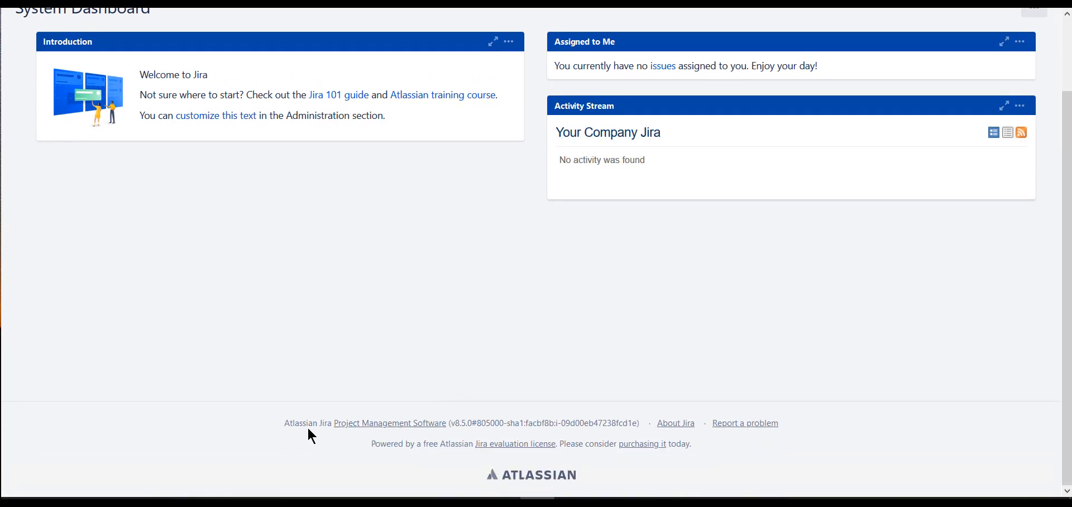
{"action": "left_click_drag", "start_coordinate": [286, 429], "coordinate": [779, 431]}
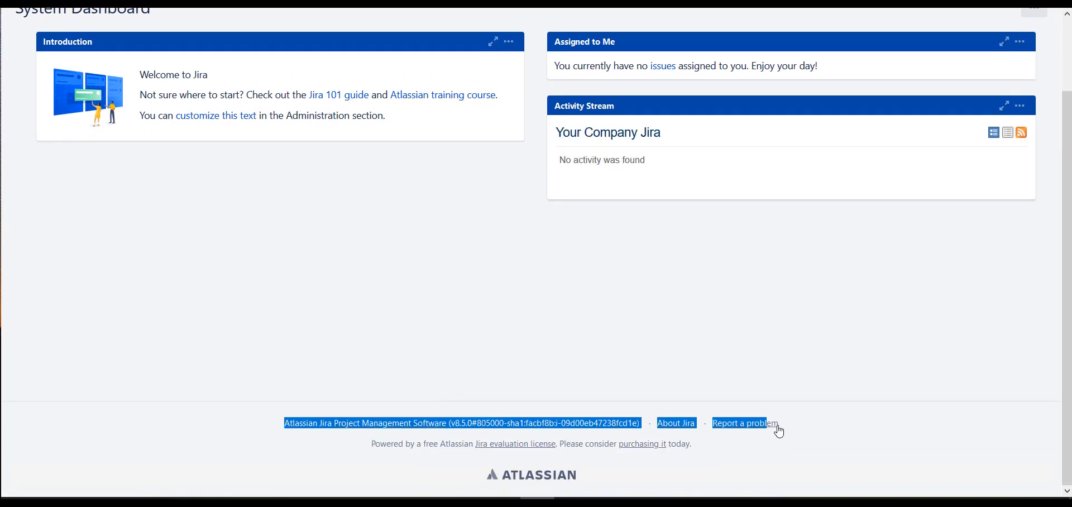
{"action": "left_click", "coordinate": [773, 376]}
{"action": "scroll", "coordinate": [643, 323], "scroll_direction": "up", "scroll_amount": 3}
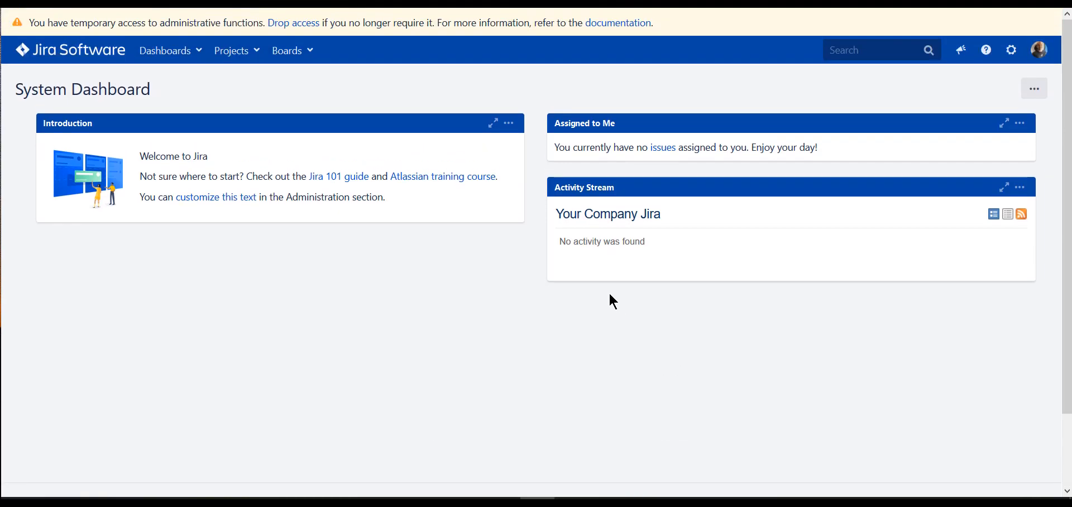